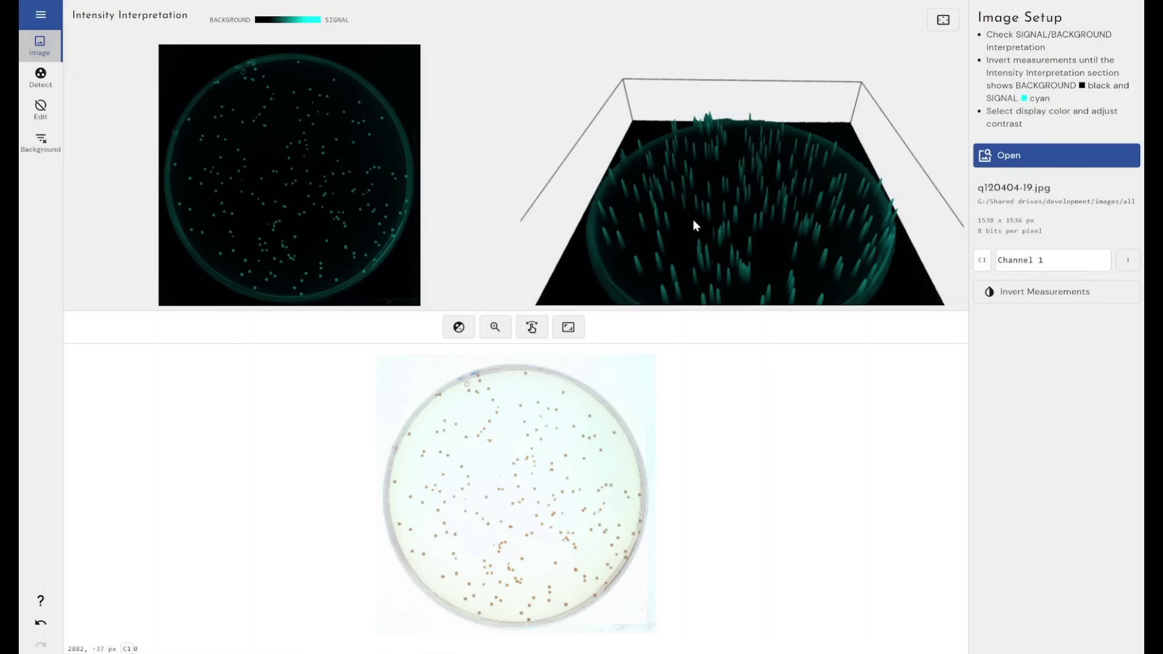
Orbit the 3-D intensity surface to a low, side-on view of the cyan colony peaks
mouse_move(693, 219)
mouse_down()
mouse_move(692, 180)
mouse_move(694, 210)
mouse_up()
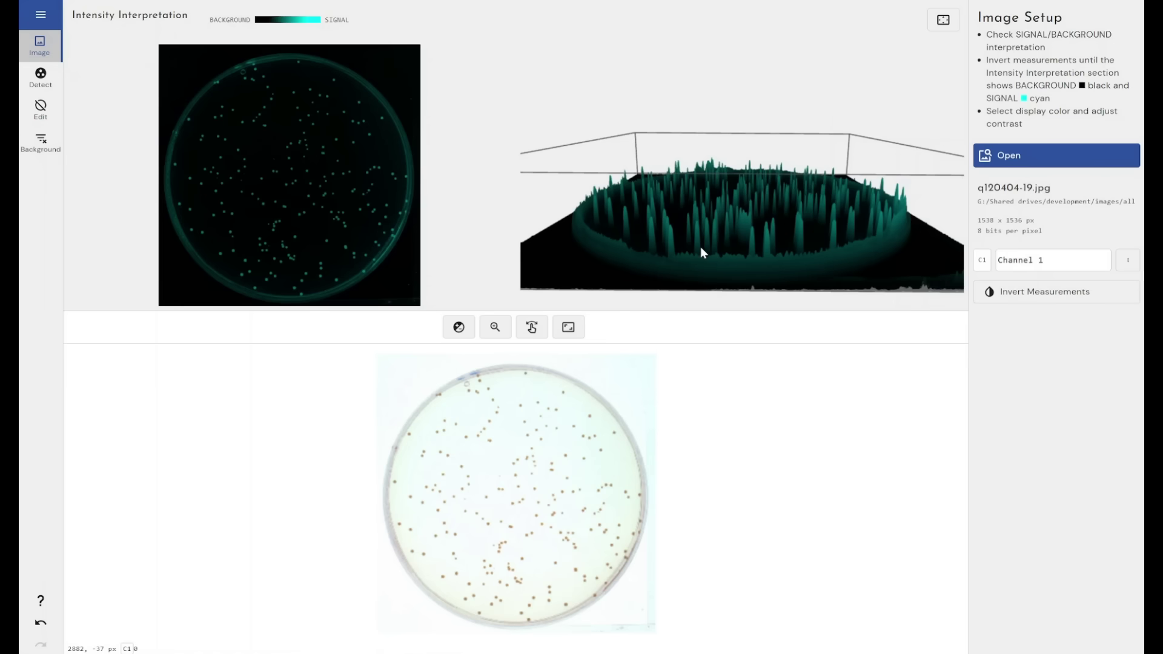
drag(738, 212, 707, 220)
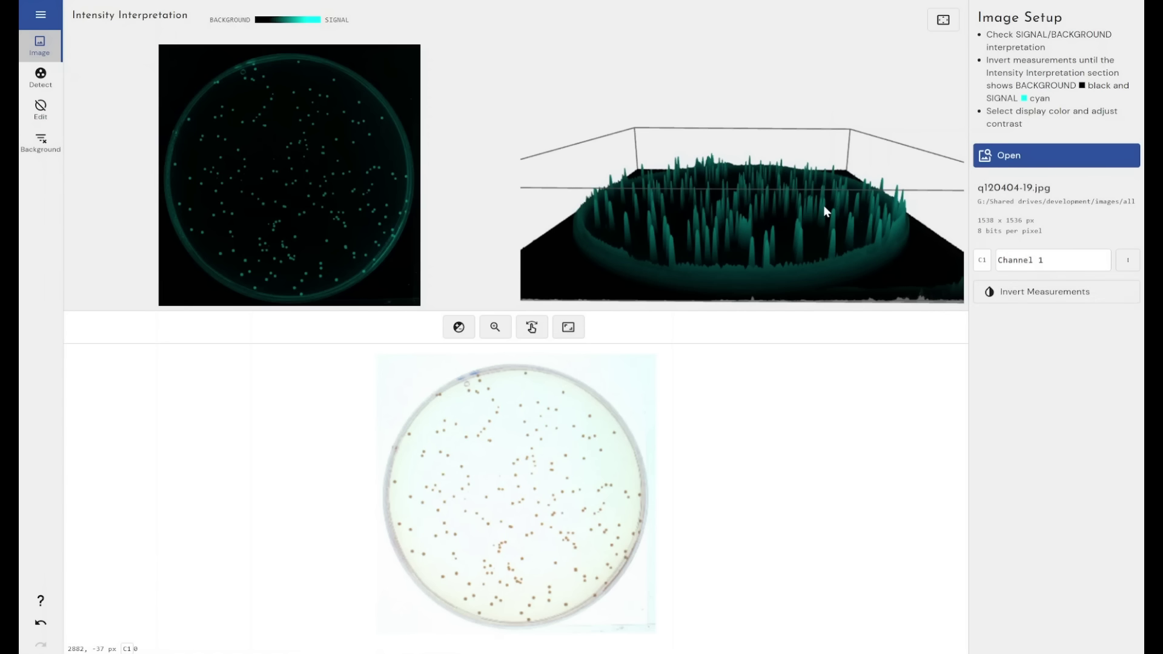
click(943, 20)
mouse_move(659, 365)
mouse_down()
mouse_move(657, 347)
mouse_move(659, 383)
mouse_up()
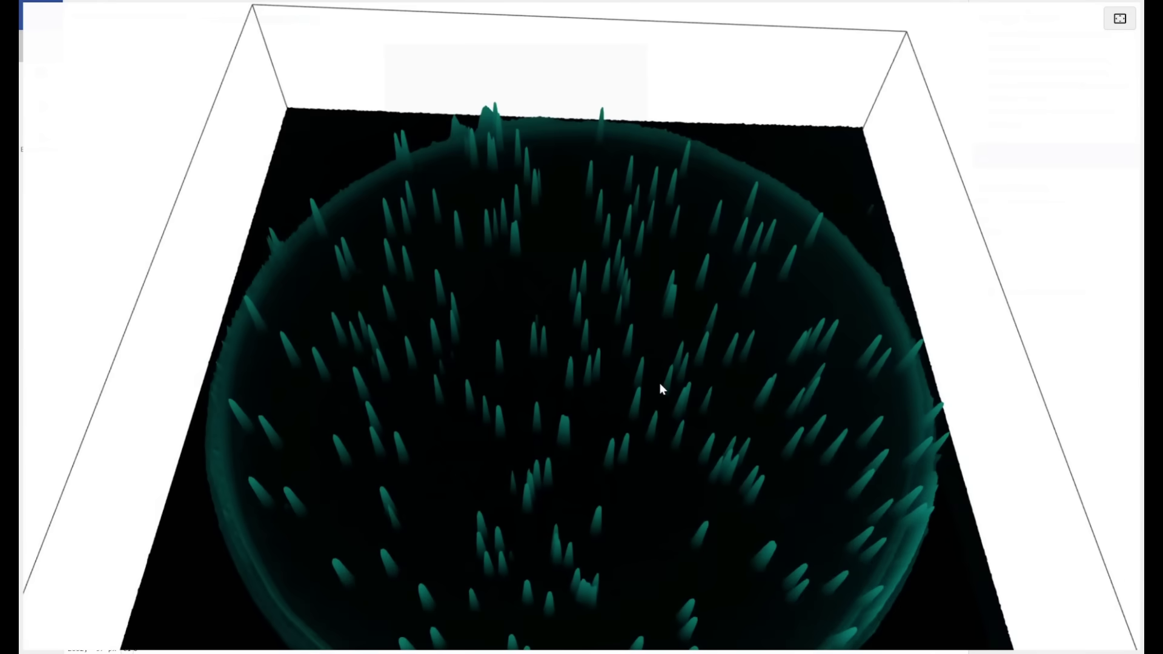
right_click(624, 369)
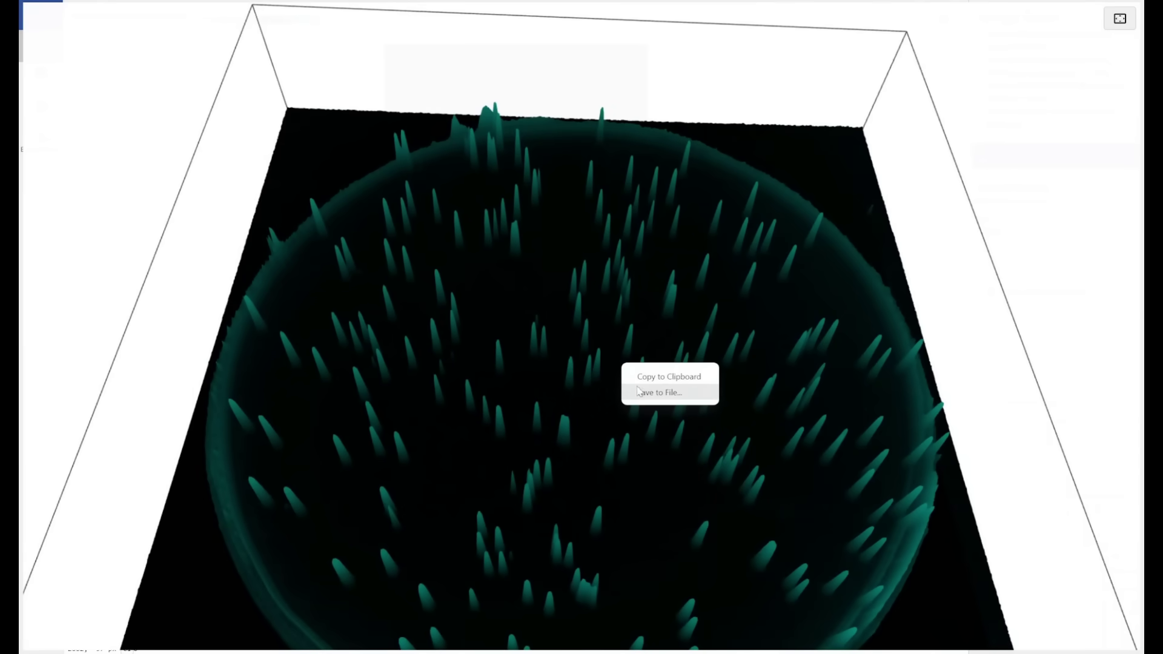
click(562, 399)
drag(562, 398, 559, 349)
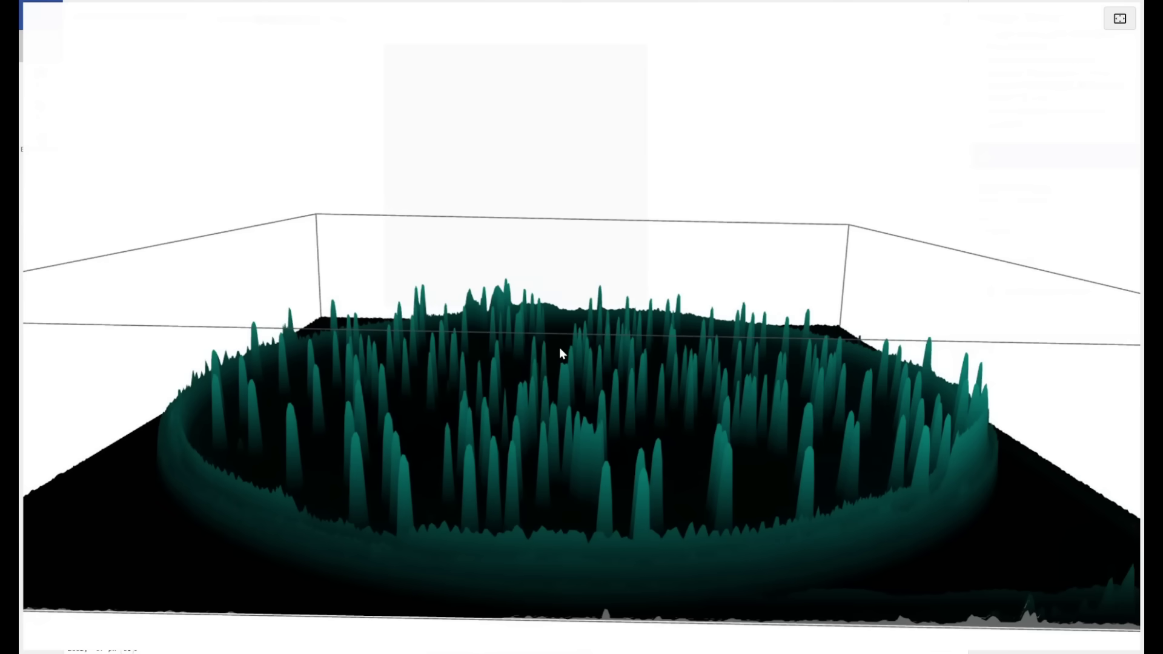
mouse_move(560, 351)
mouse_down()
mouse_move(555, 337)
mouse_move(553, 408)
mouse_move(553, 345)
mouse_up()
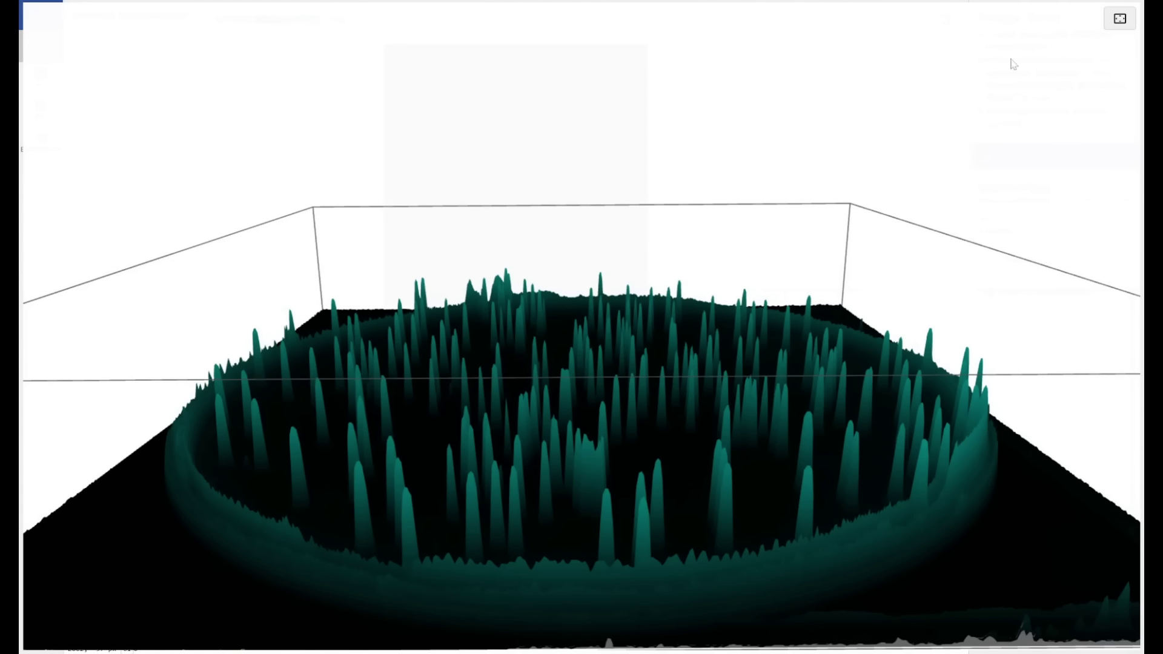
click(1120, 18)
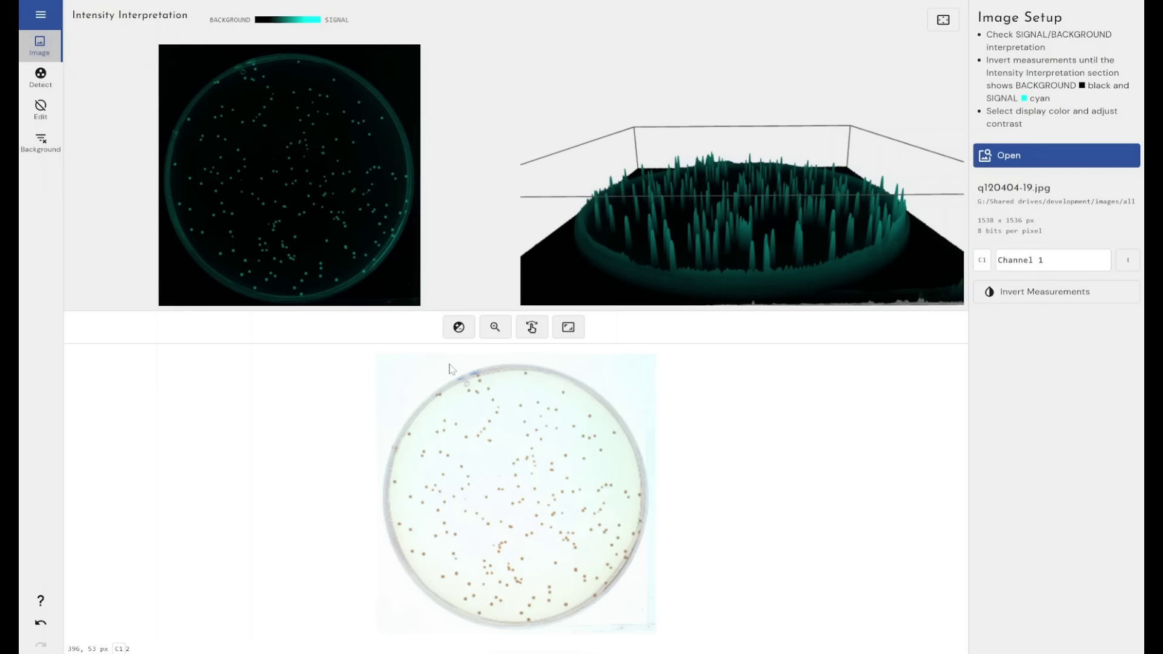
Try stretched, tighter and Auto contrast on Channel 1, ending at the full 0–255 range
click(459, 327)
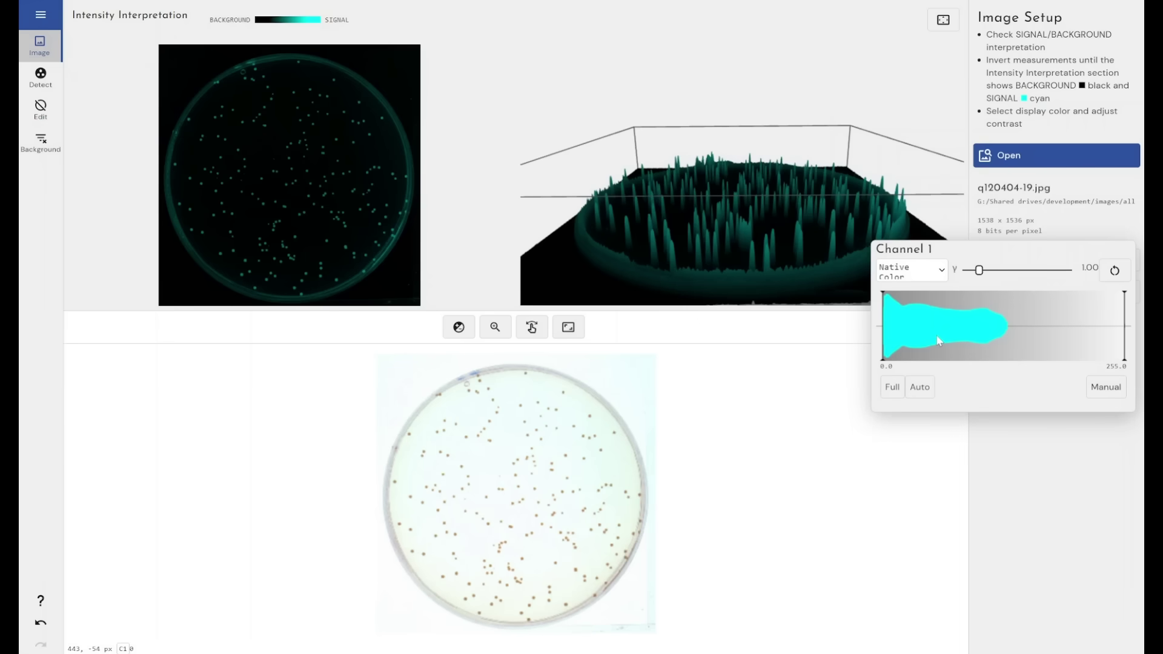
click(1004, 331)
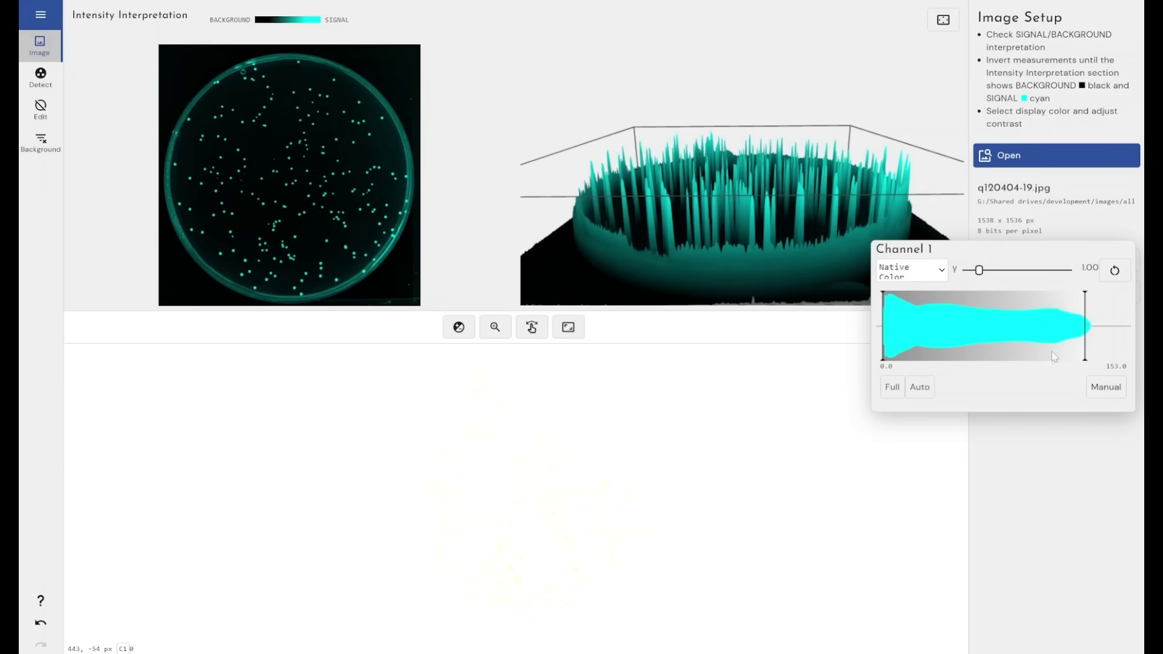
click(893, 387)
click(919, 387)
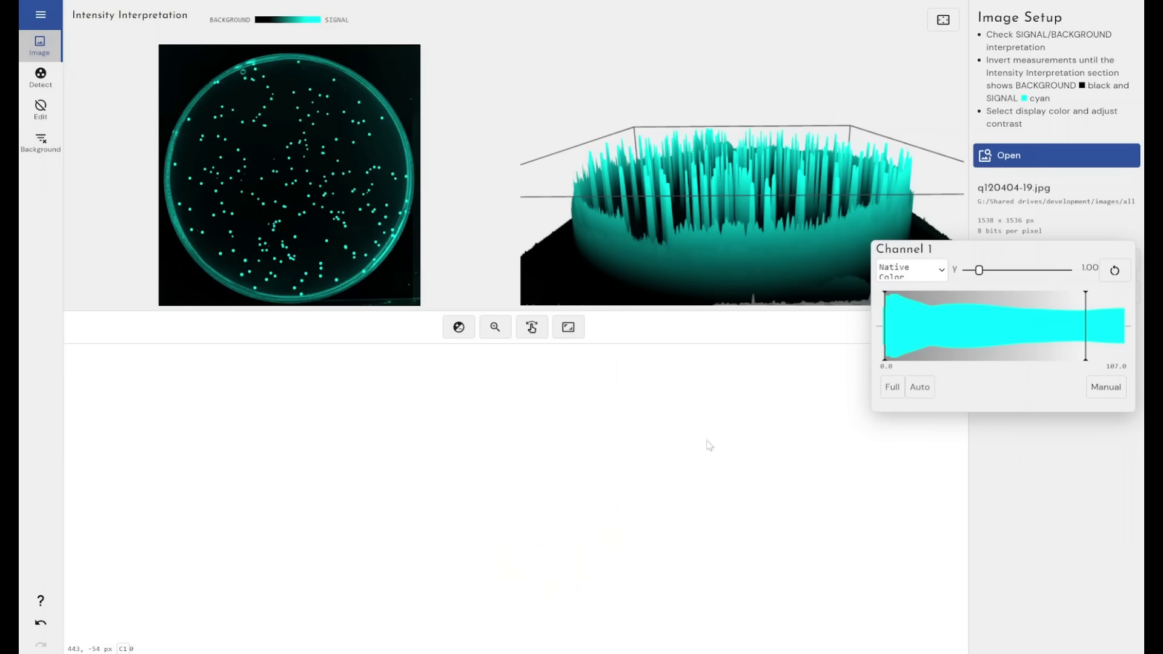
click(901, 392)
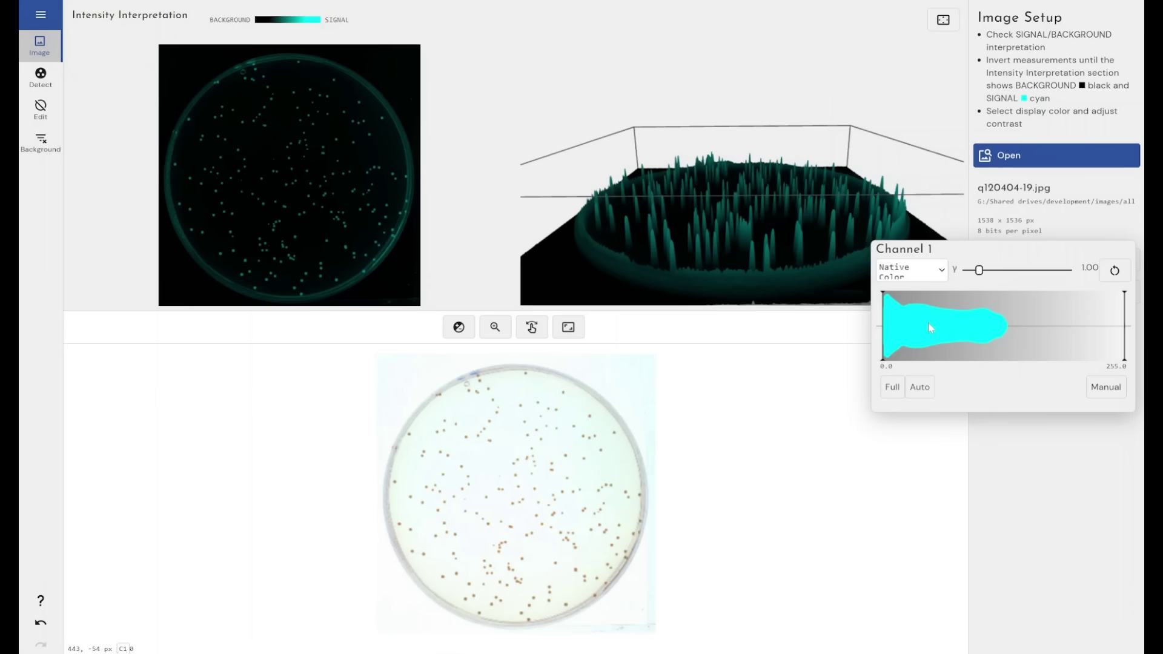
Raise the Channel 1 gamma to 2.42, reset it to 1.00, and list the colour schemes
drag(982, 274, 1006, 273)
click(1117, 270)
click(936, 272)
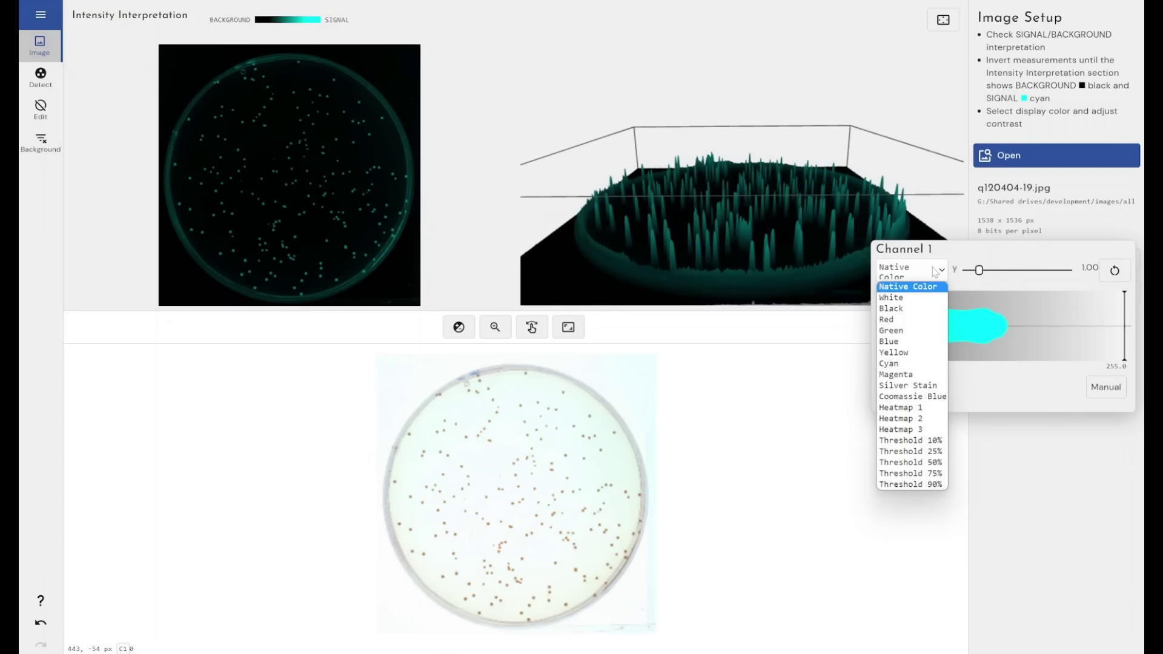
Show the plate in Heatmap 3 colours, zoom into a colony region, then fit the plate to view
click(909, 430)
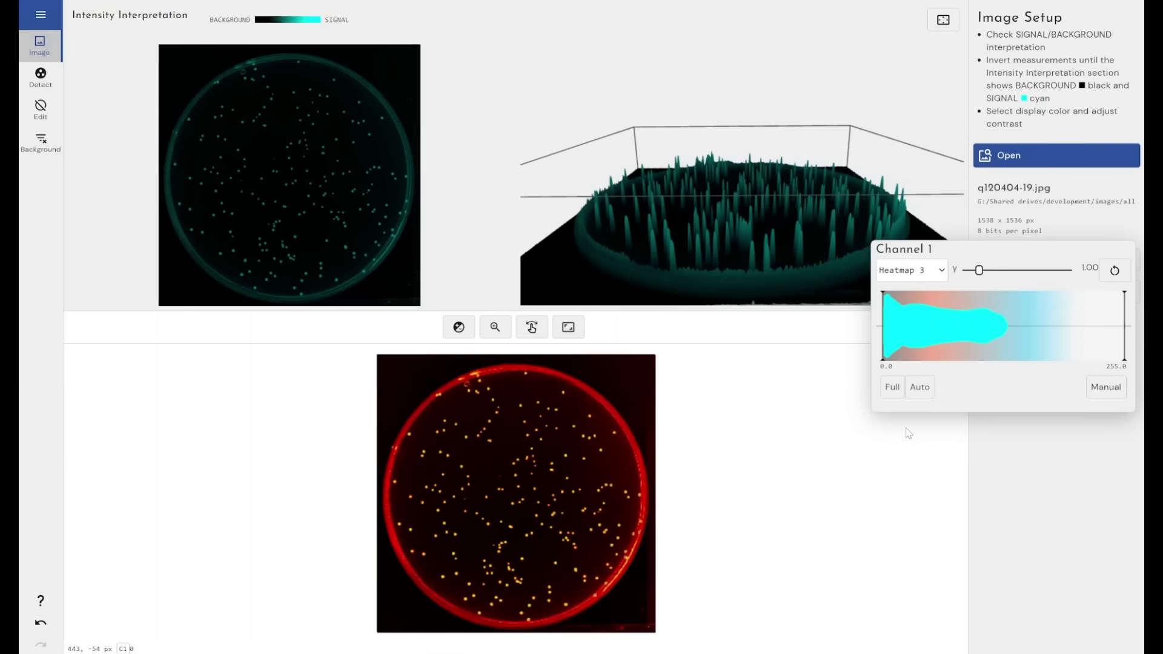
click(498, 332)
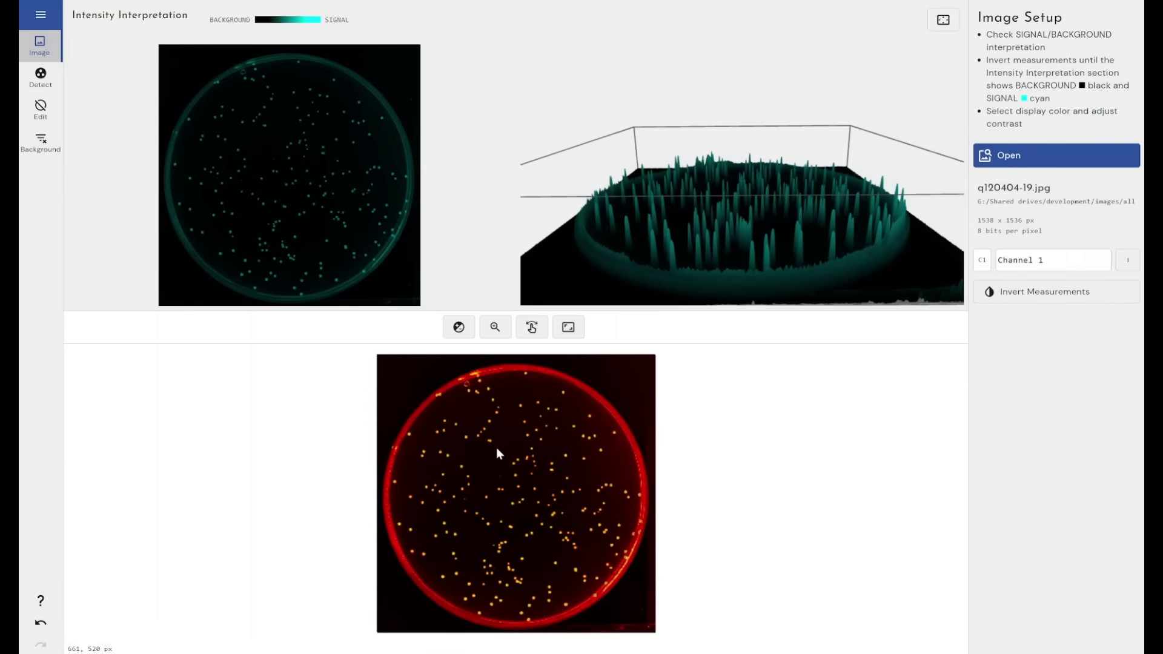
click(496, 328)
drag(504, 475, 570, 540)
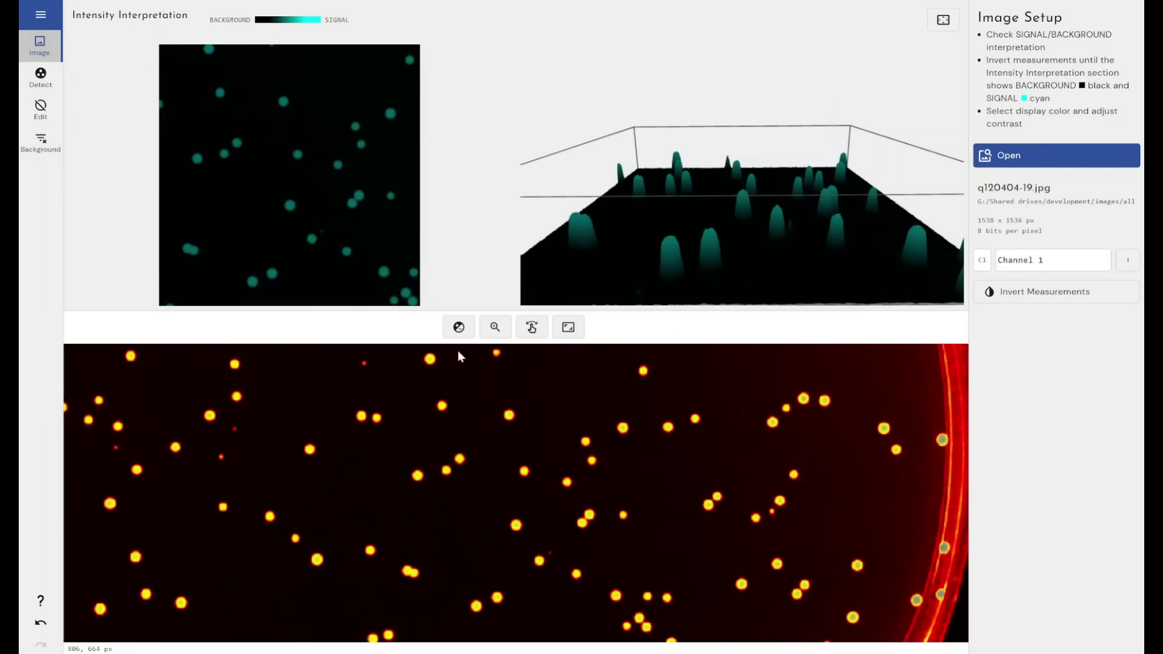
click(567, 329)
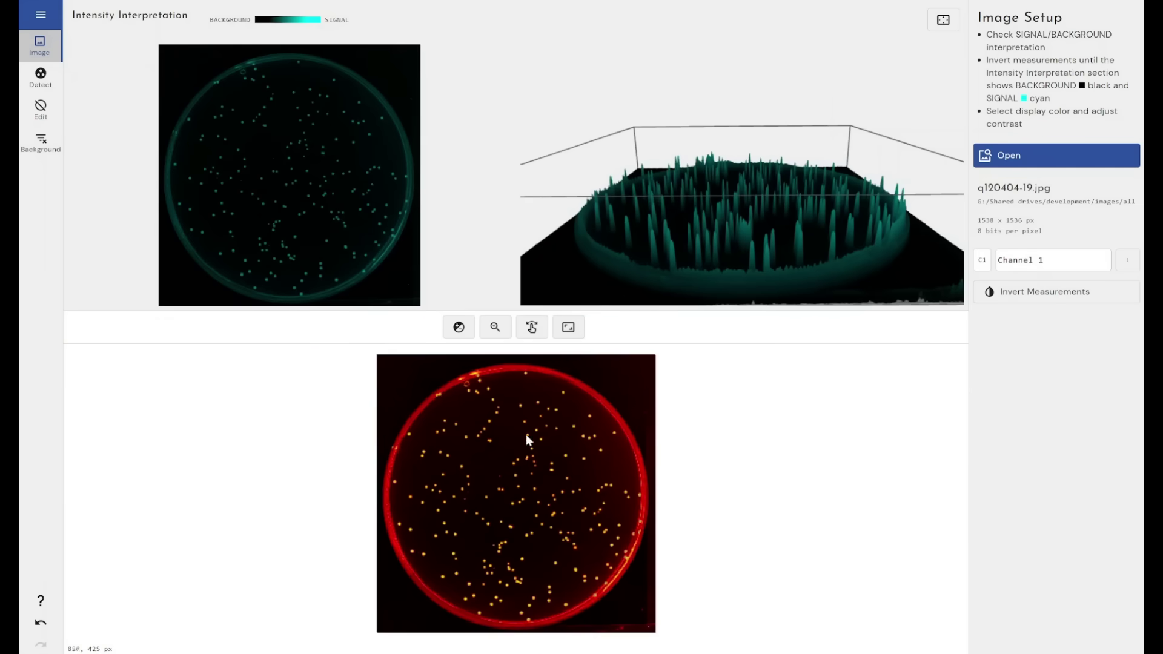
Set the Channel 1 display colour back to Native Color and close the settings
click(459, 327)
click(911, 270)
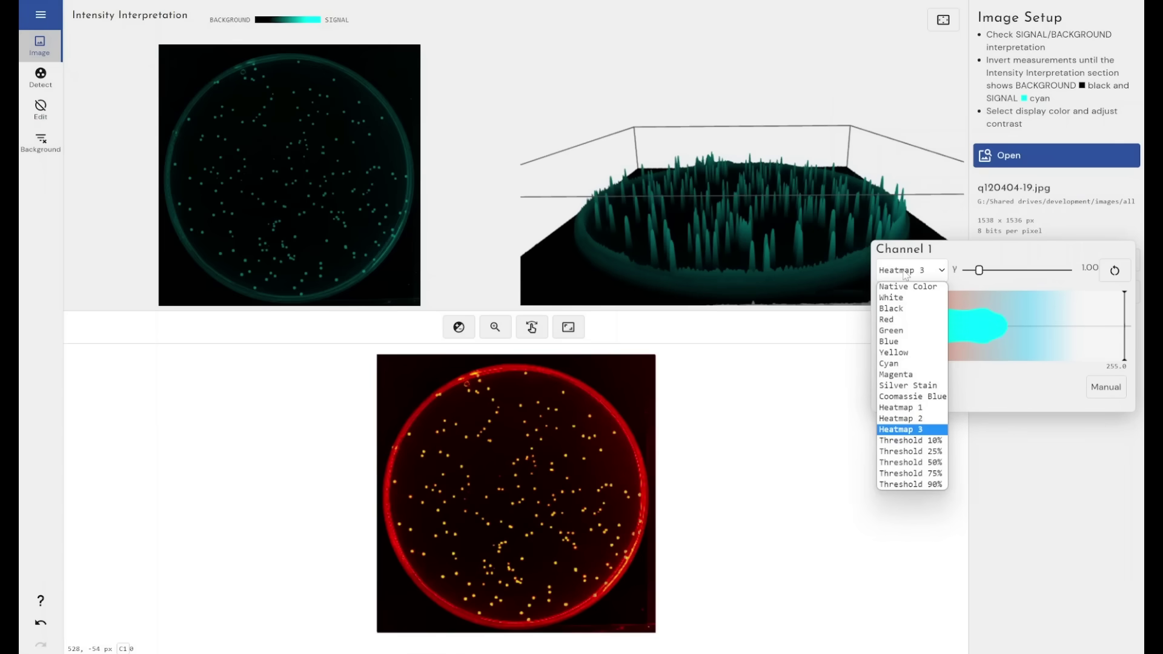
click(909, 288)
click(994, 483)
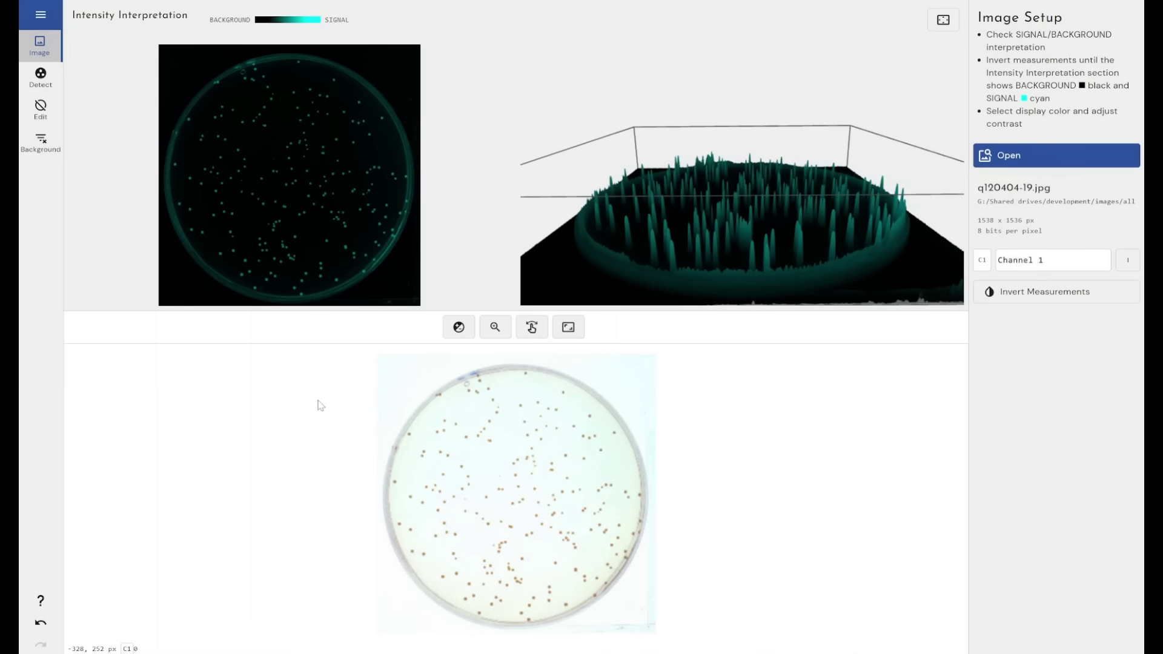
In Detect, draw a circular area of interest and fit its top, left and bottom edges to the rim
click(37, 75)
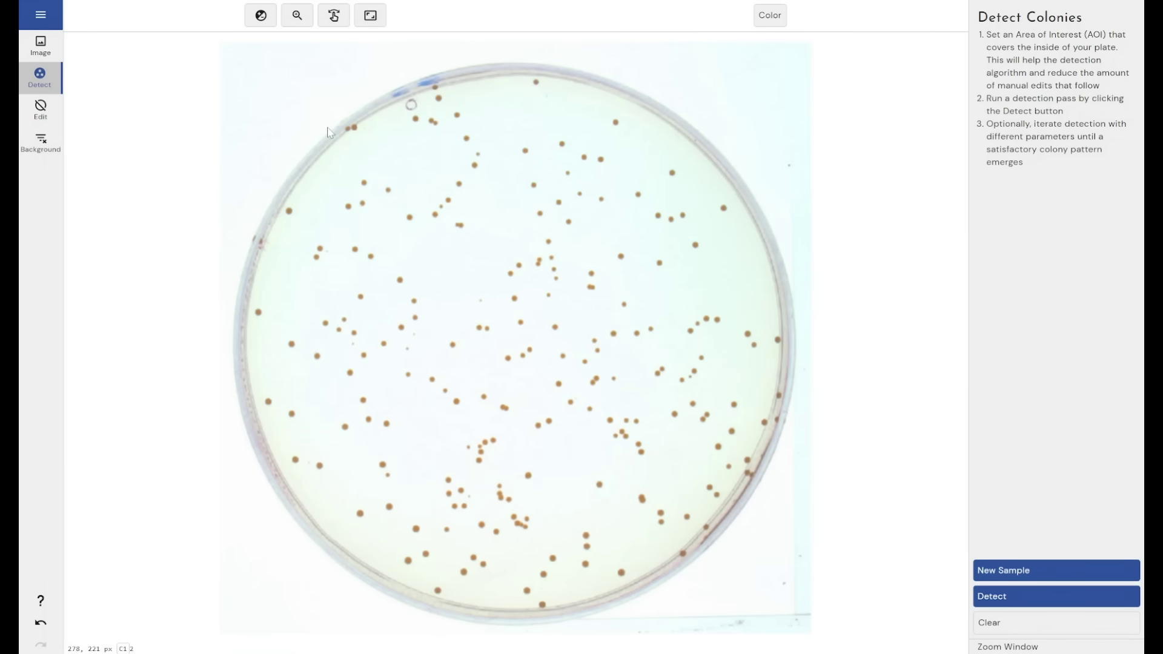
drag(304, 112, 709, 536)
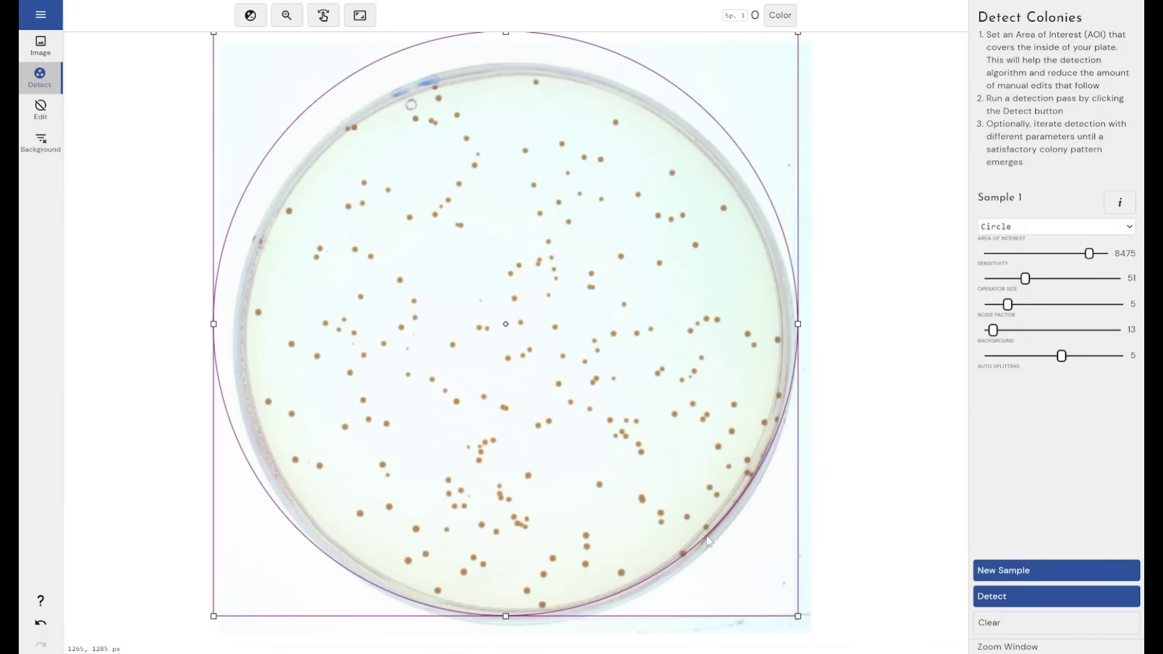
drag(506, 33, 531, 83)
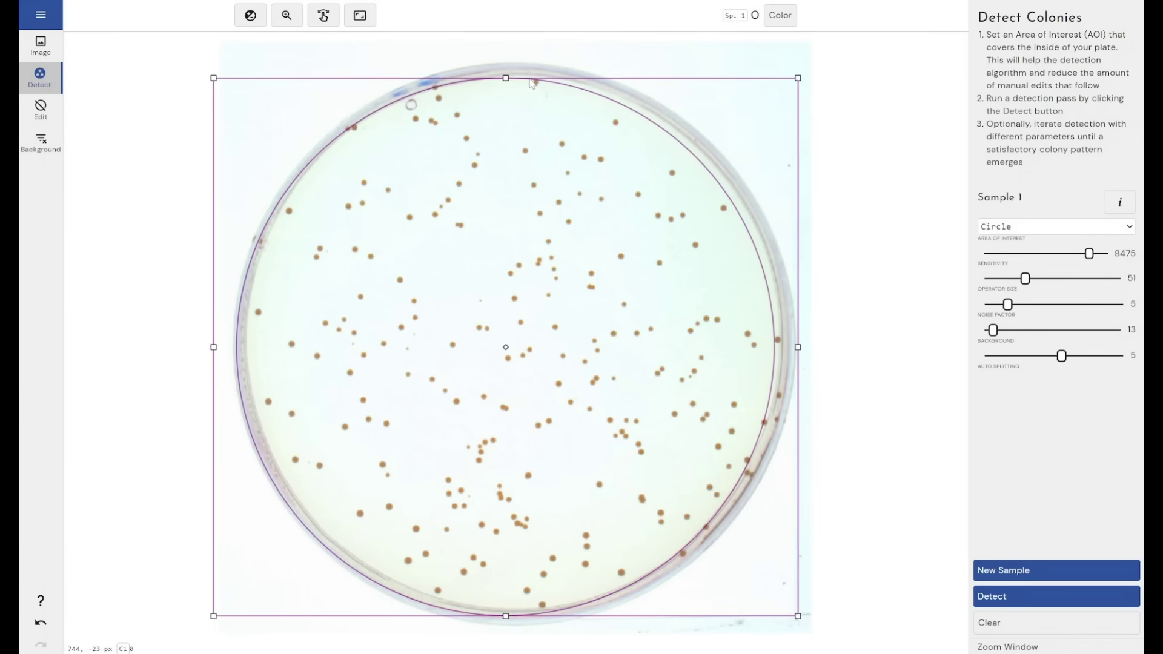
drag(213, 348, 234, 350)
drag(516, 616, 519, 612)
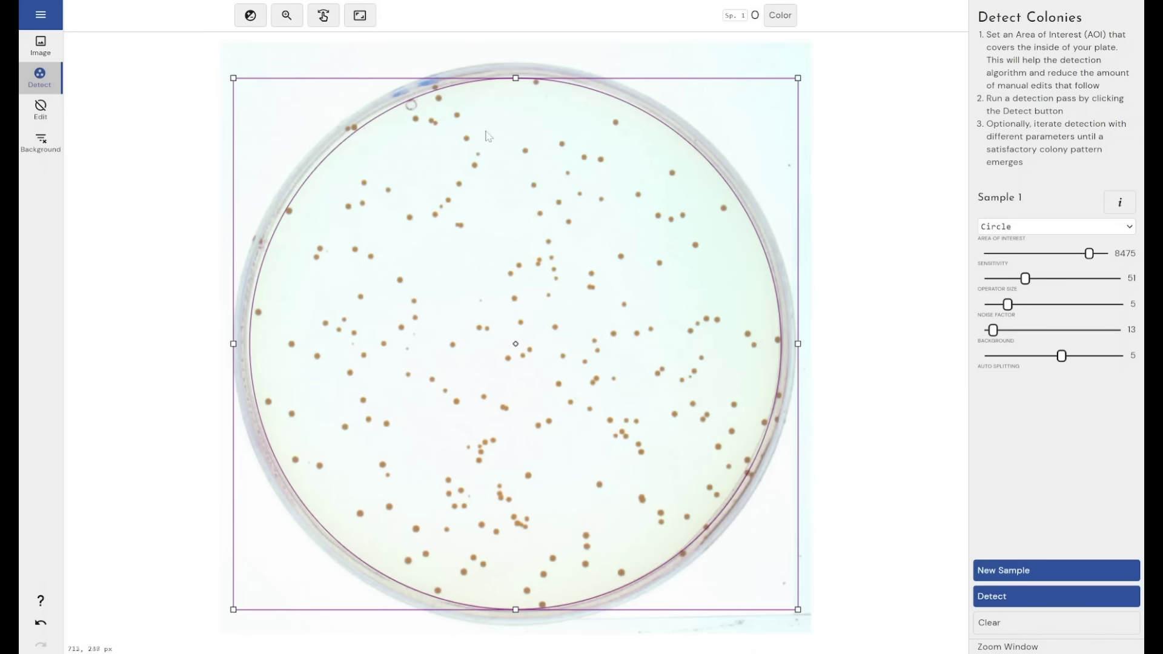
Try the Rectangle area-of-interest shape, then return to the Circle shape
click(1098, 229)
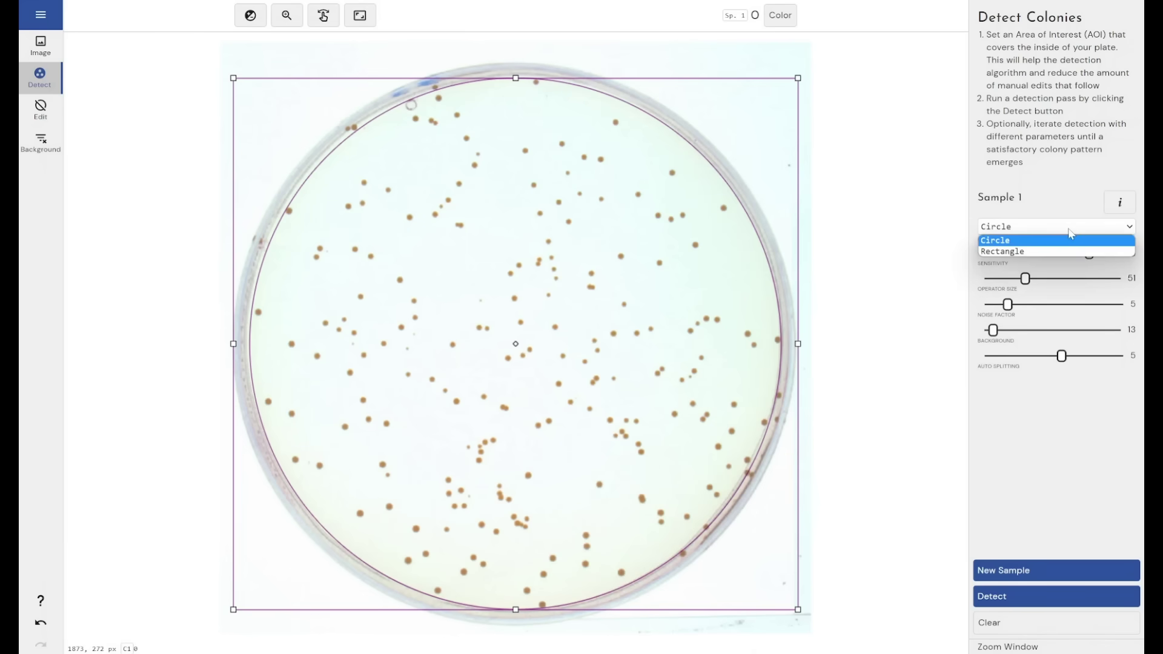
click(1052, 252)
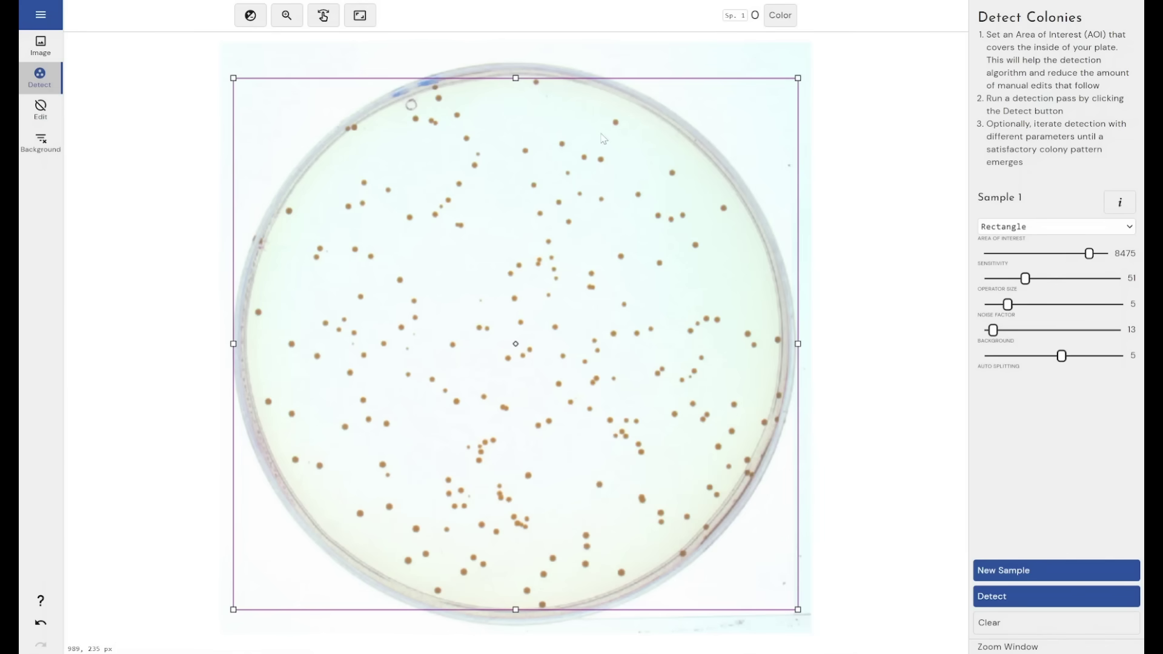
click(991, 229)
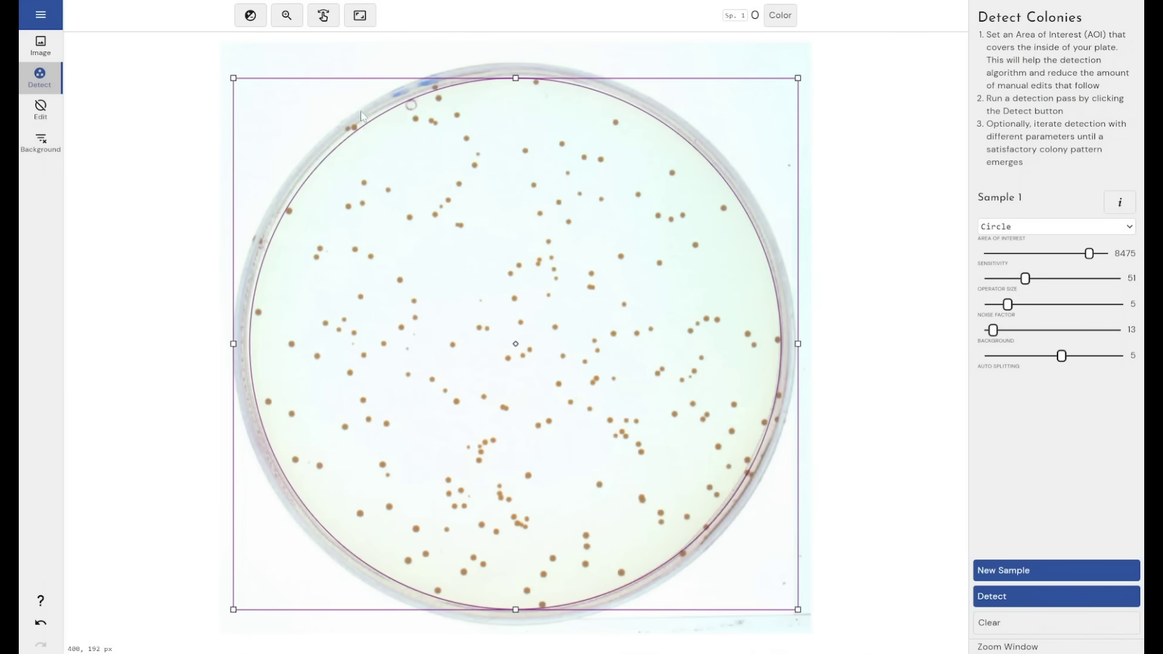
drag(406, 157, 476, 228)
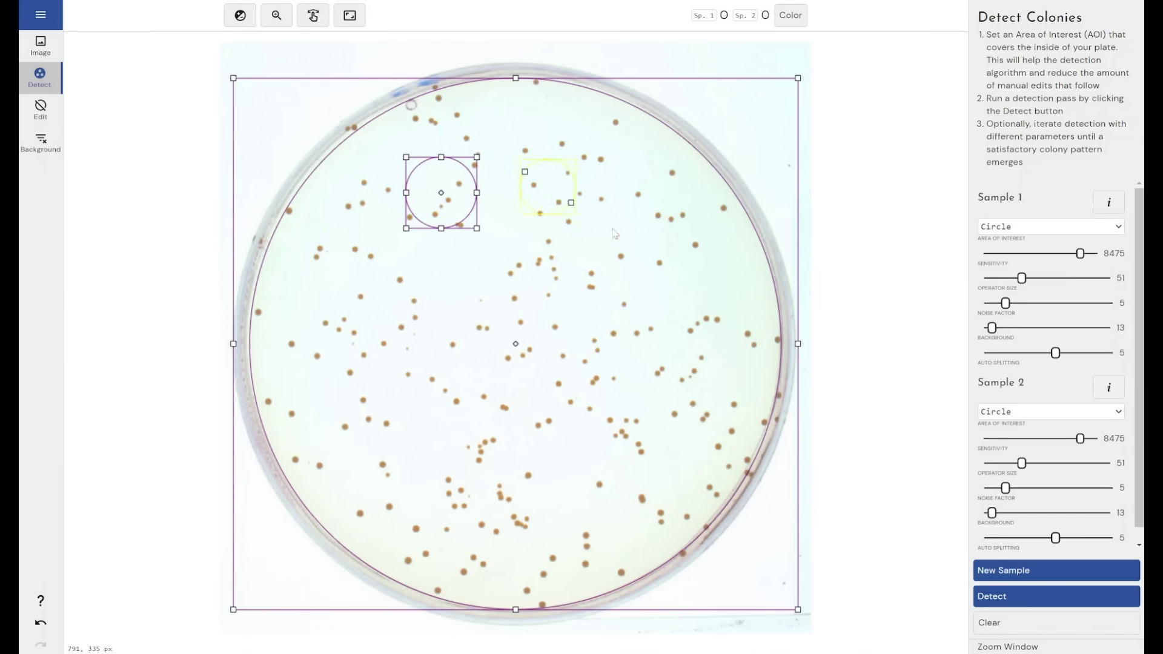
drag(613, 233, 616, 233)
drag(422, 284, 480, 322)
drag(445, 402, 524, 433)
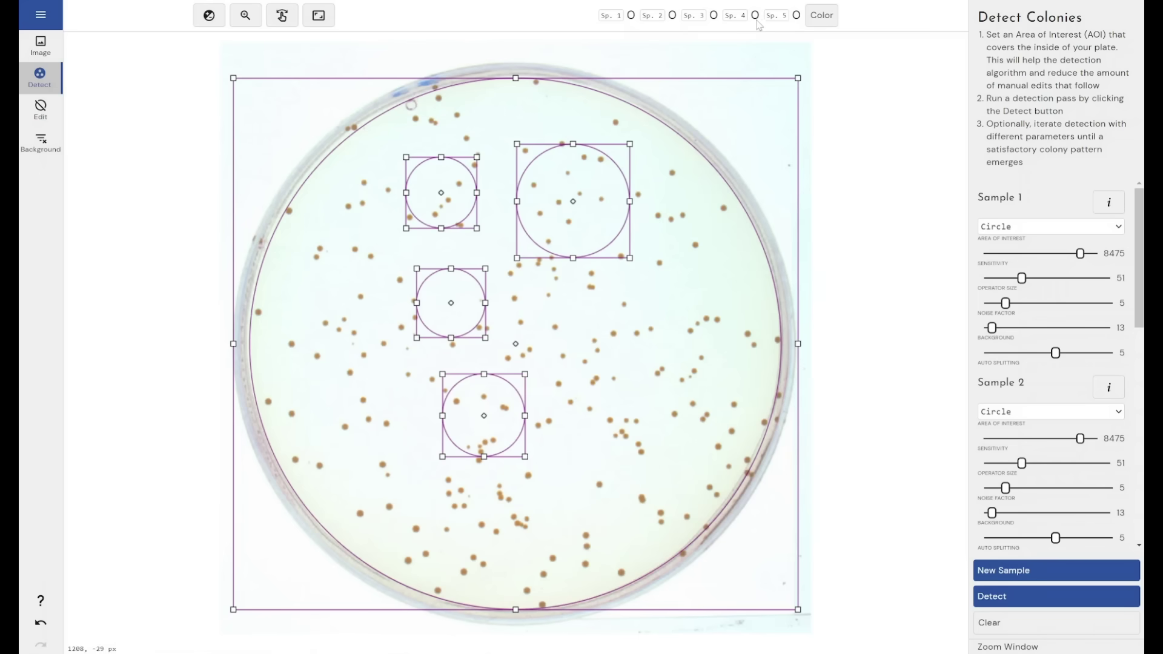
scroll(1027, 344, down, 6)
scroll(1027, 343, down, 2)
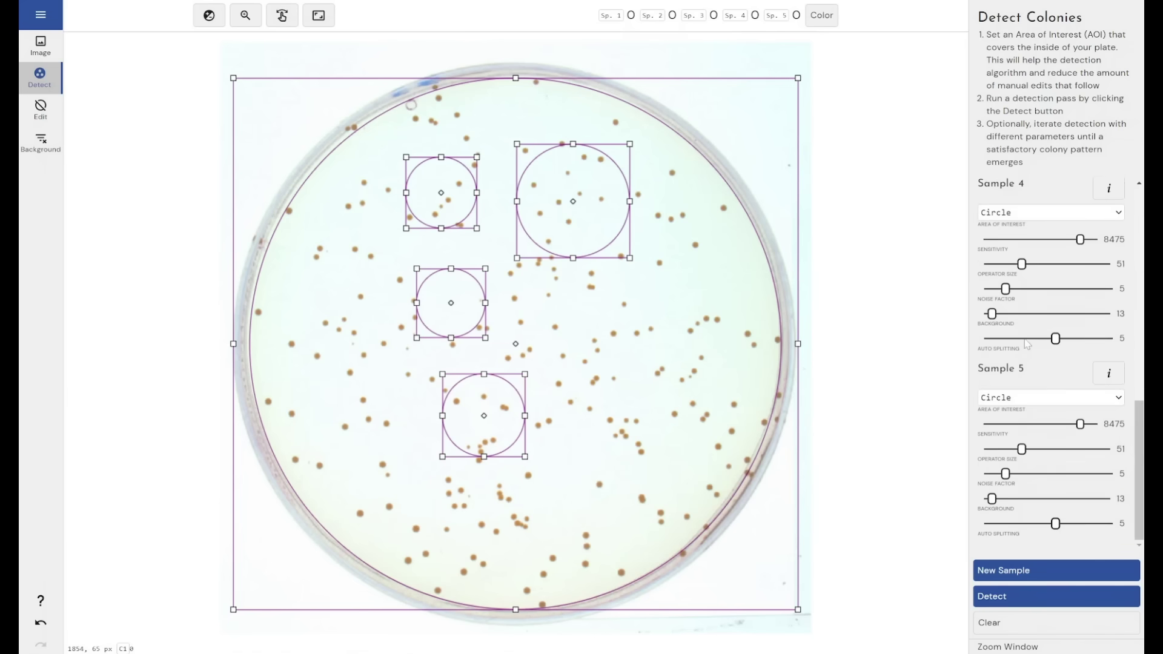
click(1108, 373)
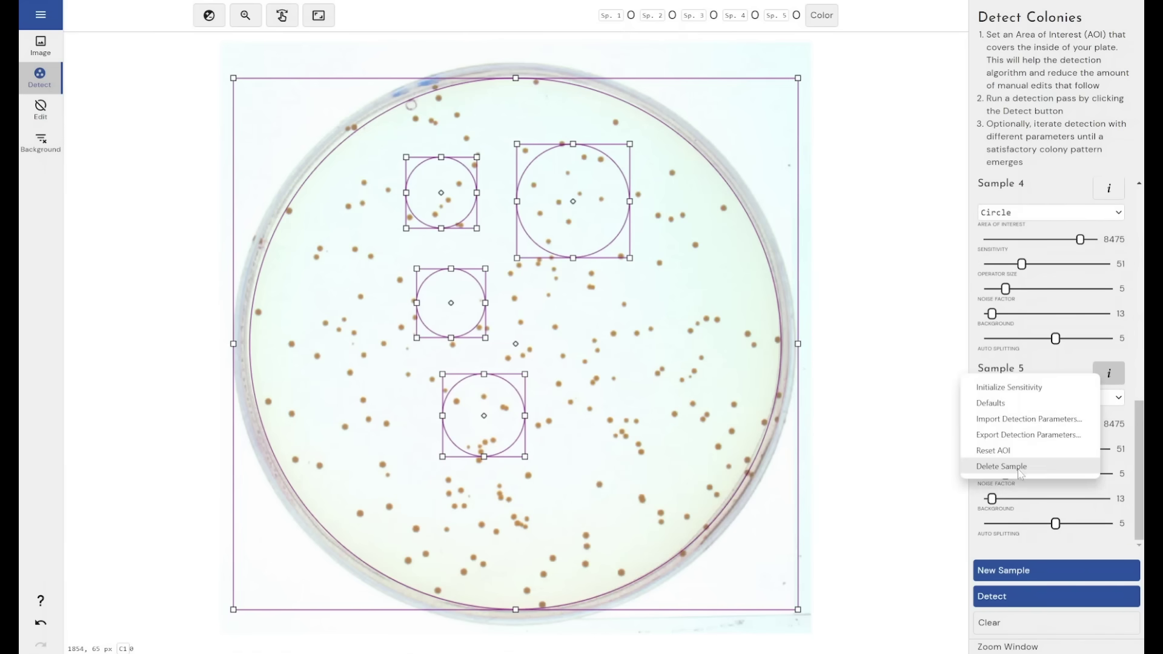
click(1023, 467)
click(1110, 370)
click(1007, 458)
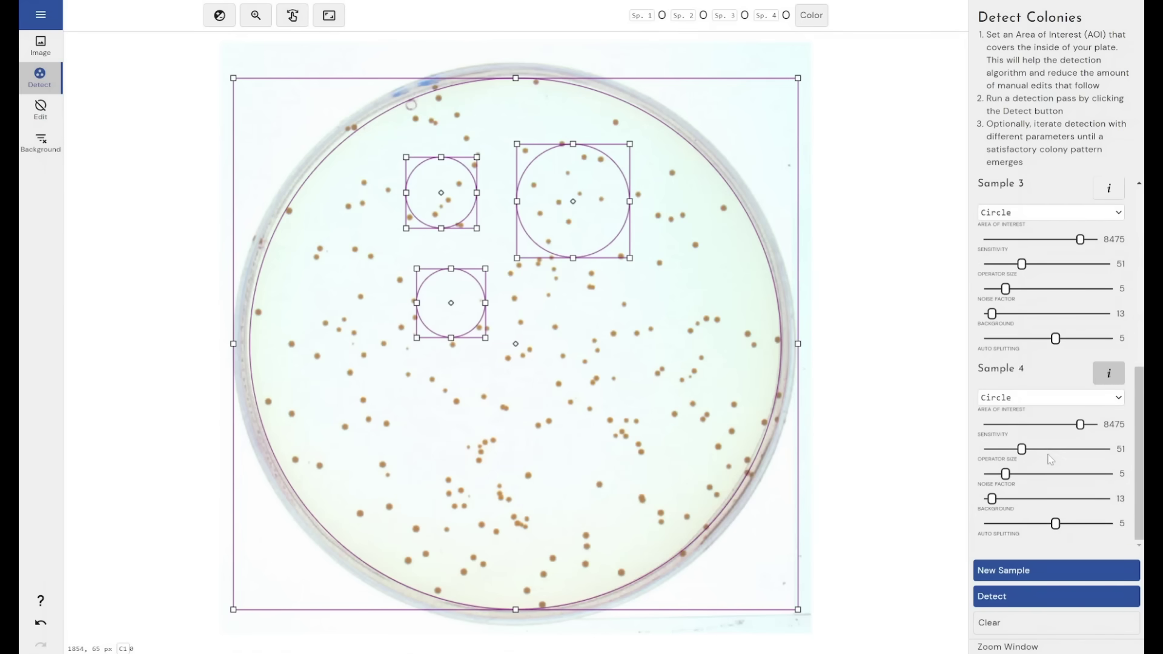
scroll(1110, 424, up, 4)
click(1108, 429)
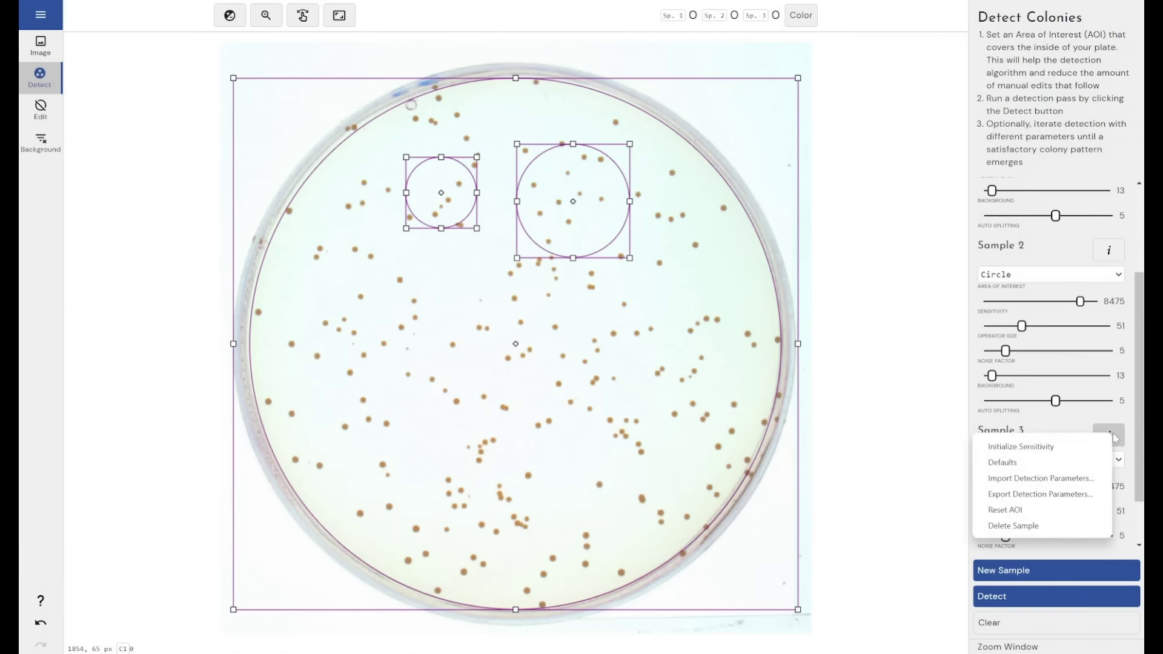
click(1052, 527)
click(1109, 373)
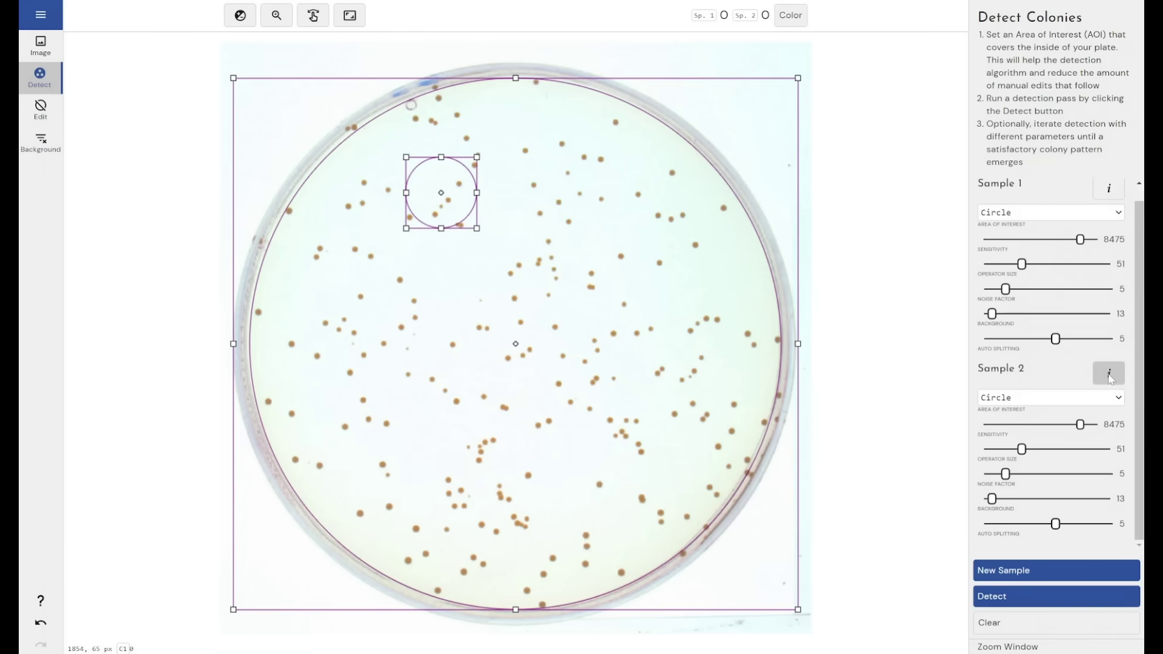
click(1047, 465)
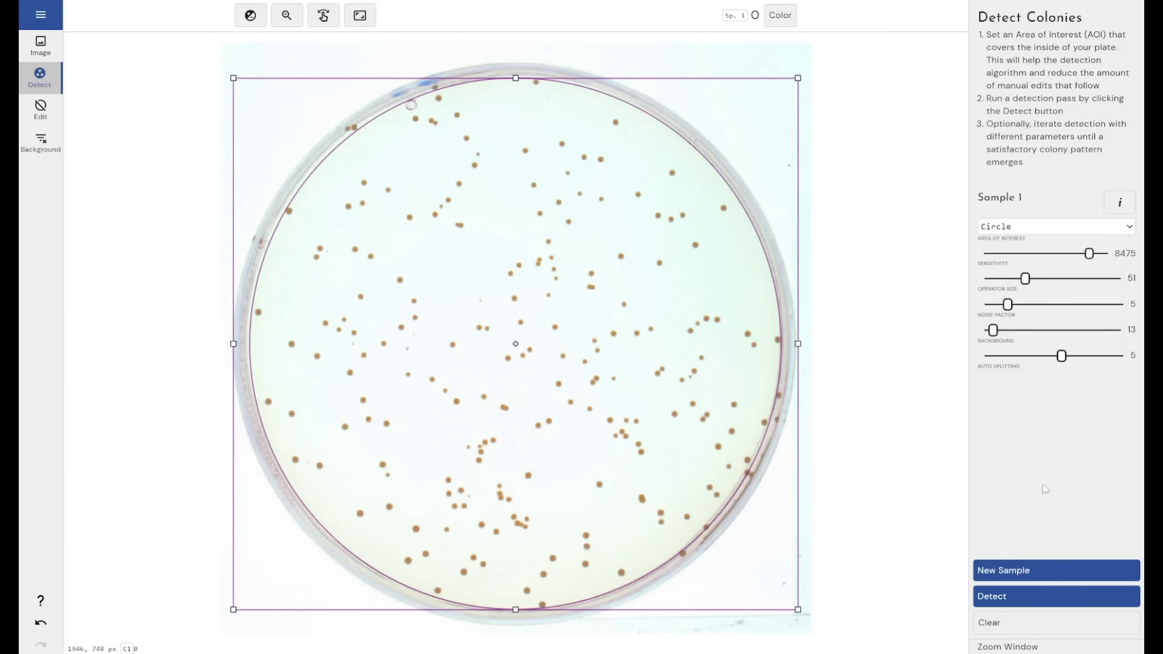
Detect the 227 colonies and add Mean, Background Level and Background results columns
click(1012, 596)
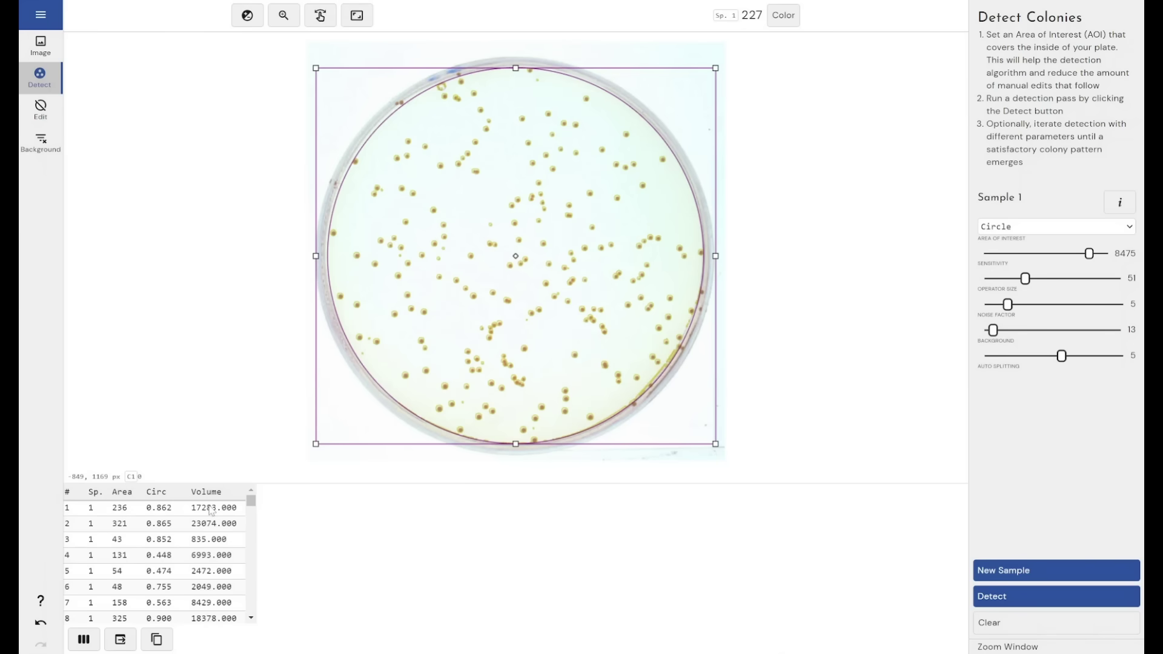
click(84, 639)
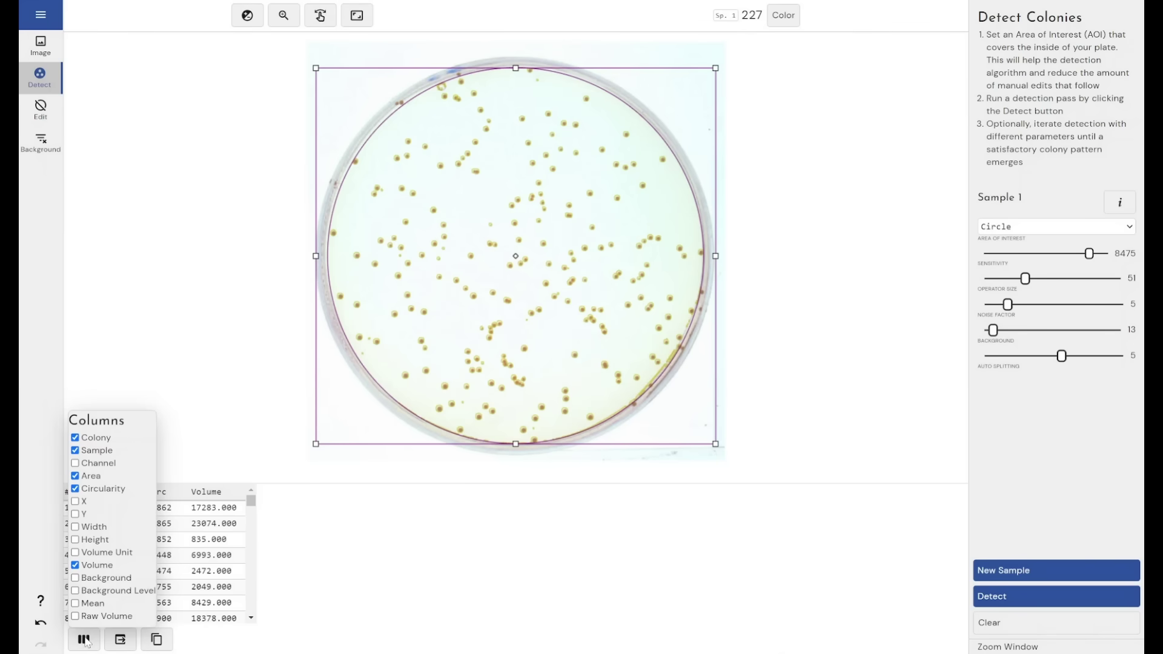
click(100, 604)
click(106, 592)
click(104, 579)
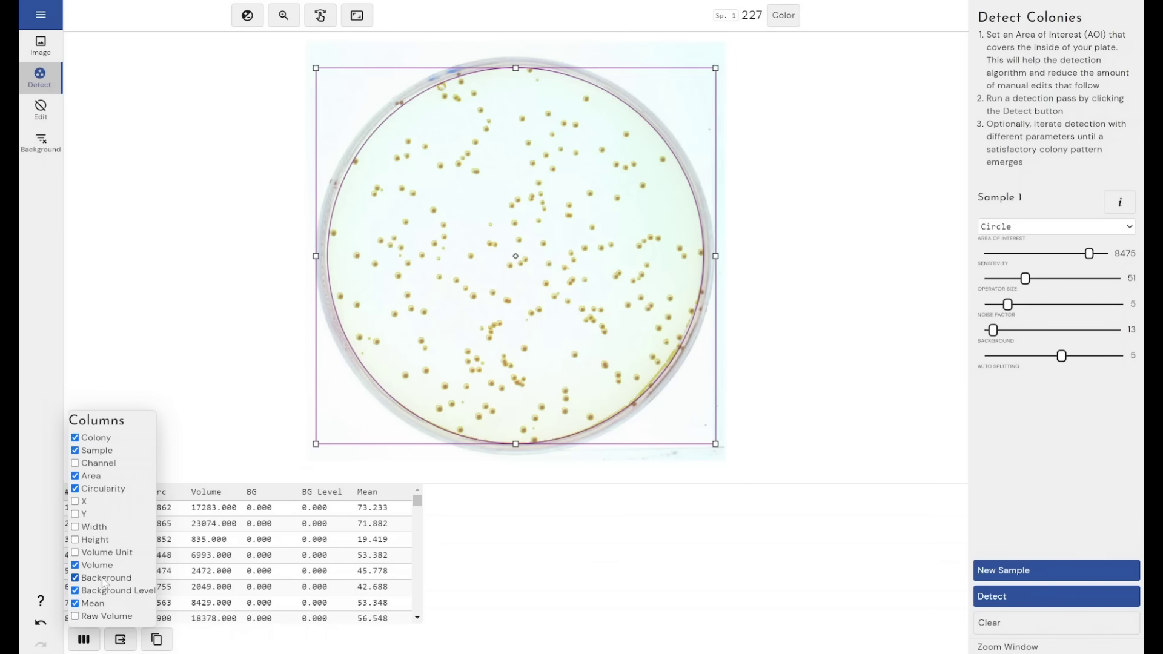
Remove the Mean, Background Level and Background columns again and copy the results table to the clipboard
click(104, 580)
click(101, 592)
click(94, 604)
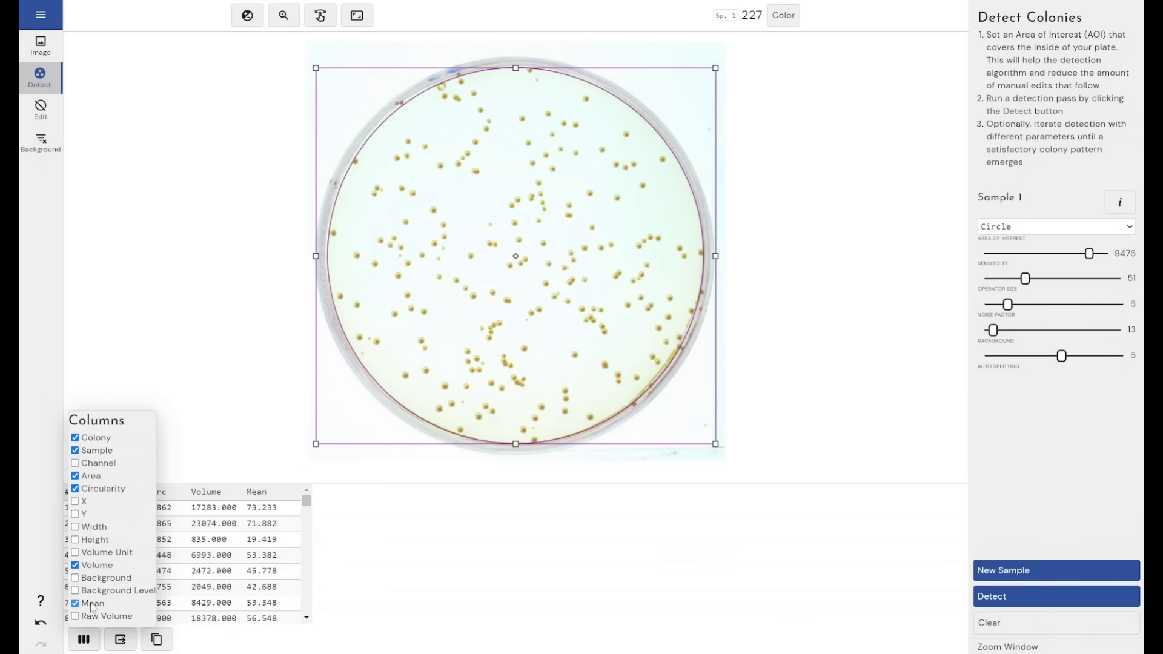
click(203, 646)
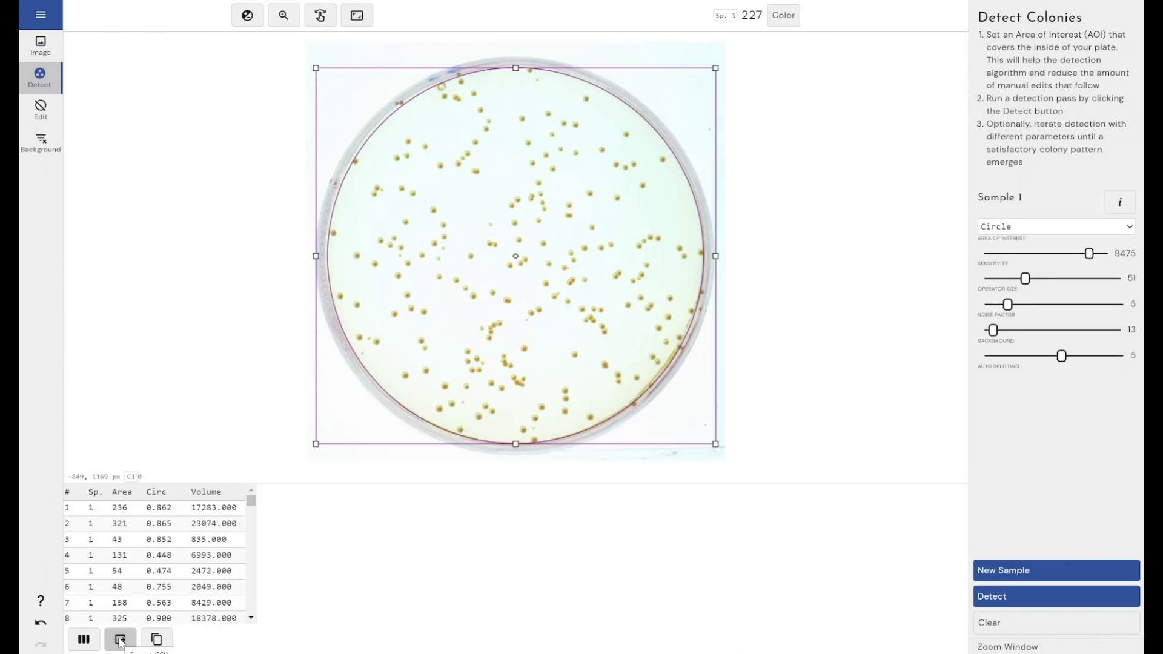
click(158, 639)
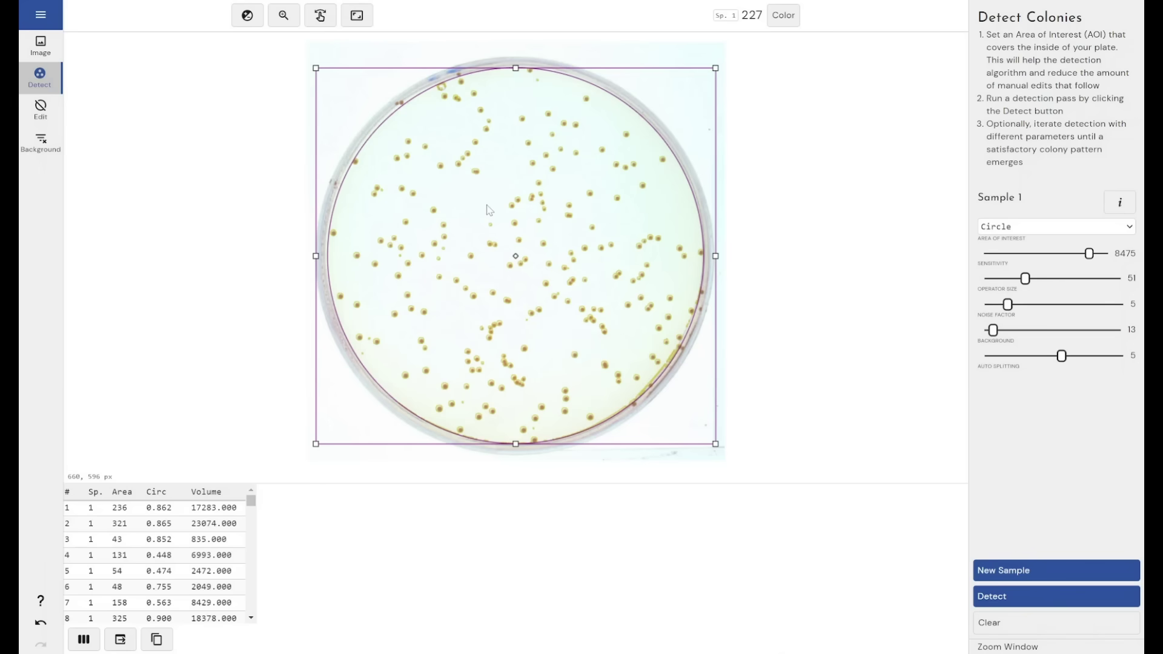
click(49, 112)
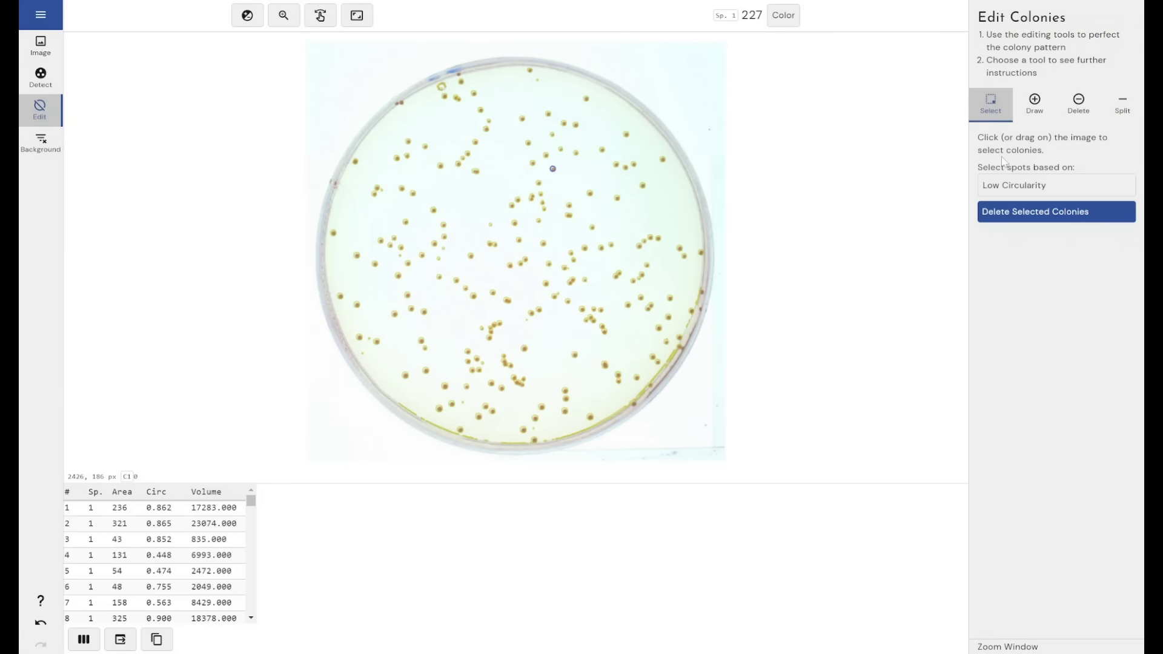
Select and delete the Low Circularity colonies, then undo with Ctrl+Z to keep all 227
click(1003, 191)
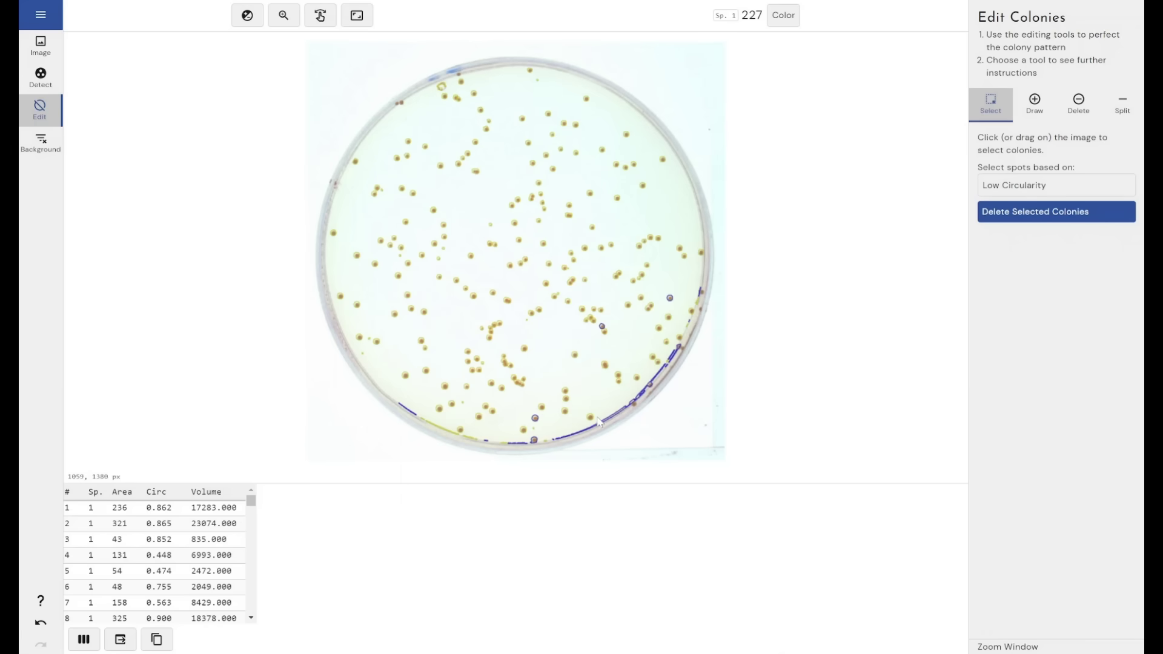
click(993, 216)
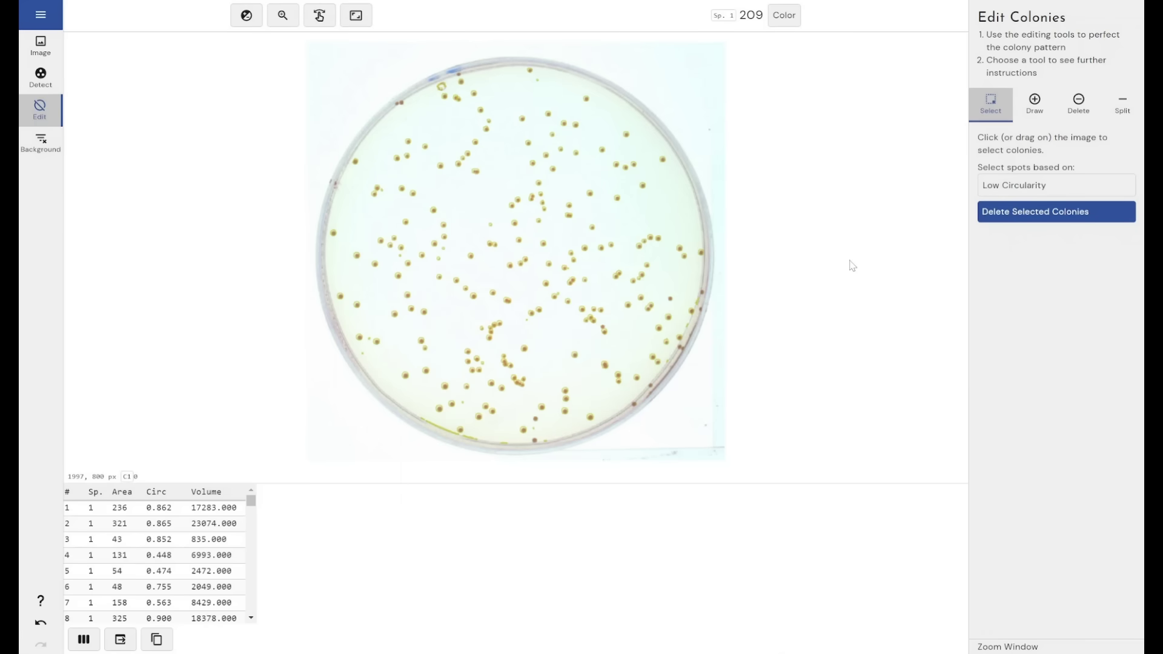
key(ctrl+z)
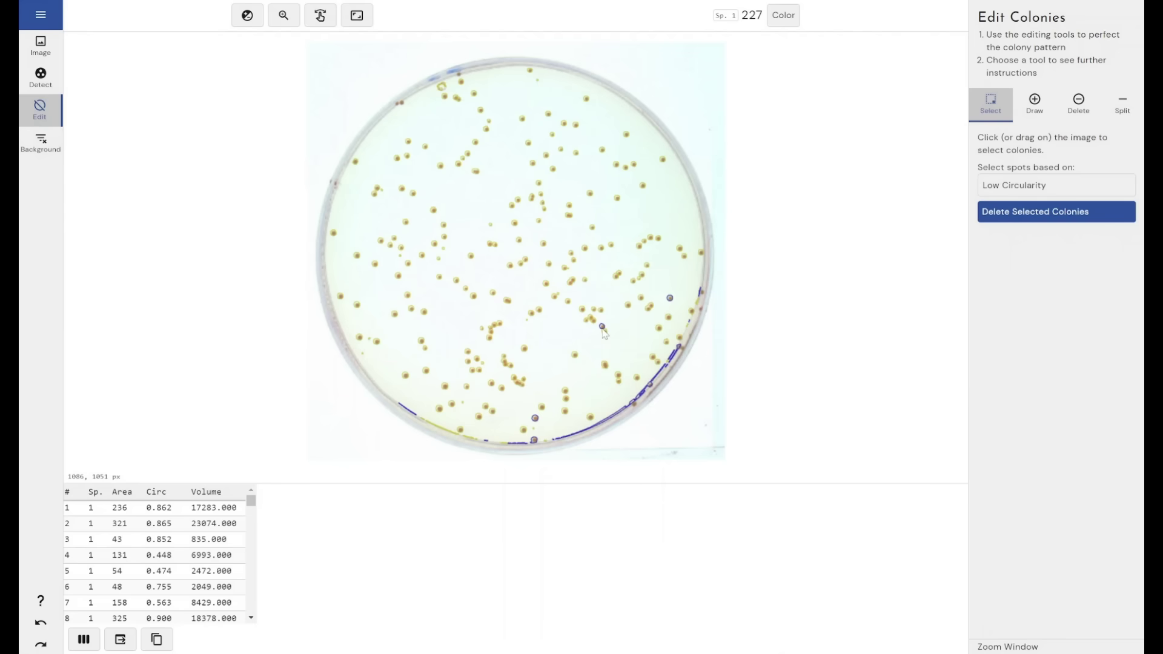
Clear the selection, draw two small colonies and one larger one at the plate's top centre, and Apply
click(548, 373)
click(1030, 101)
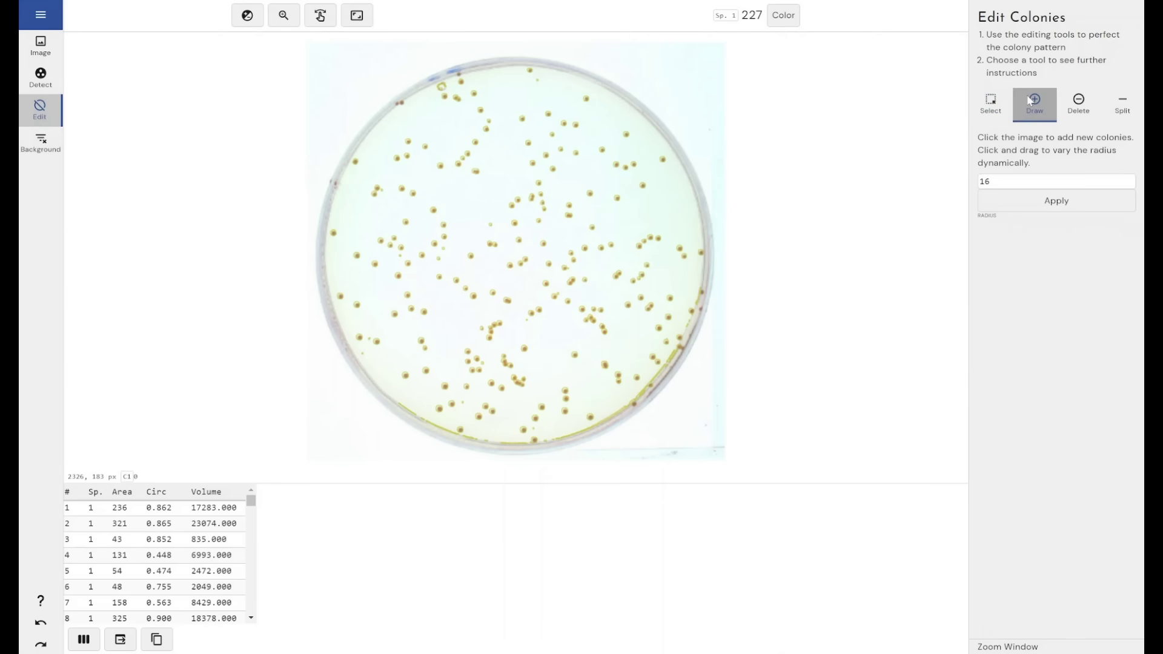
click(595, 180)
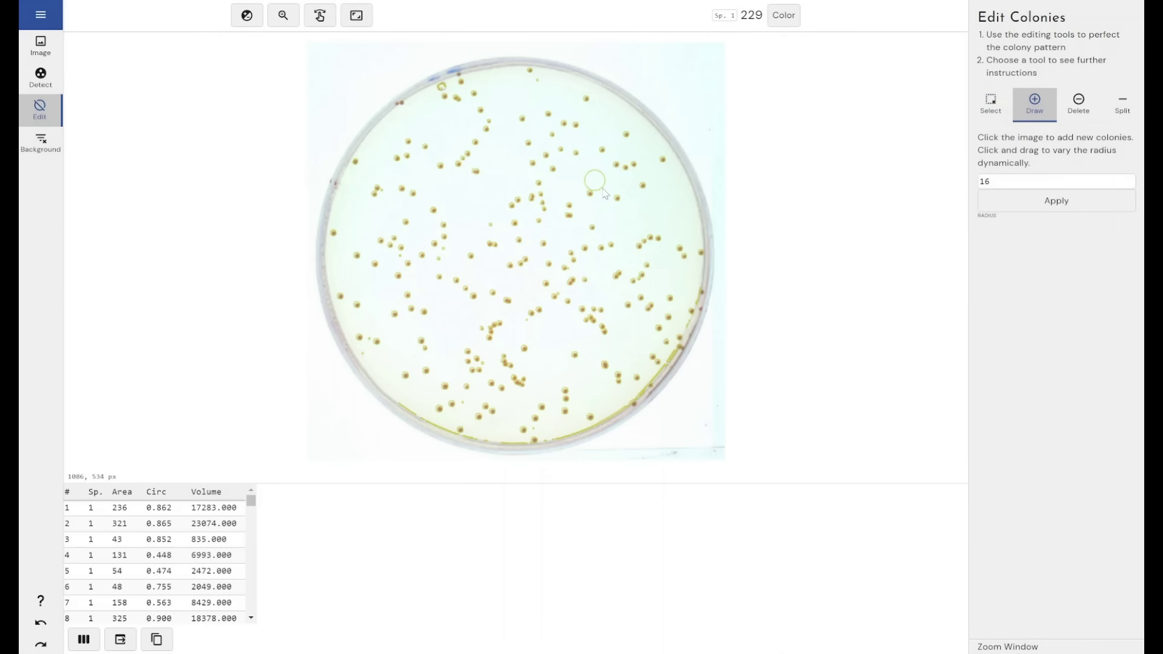
click(568, 176)
drag(508, 176, 521, 190)
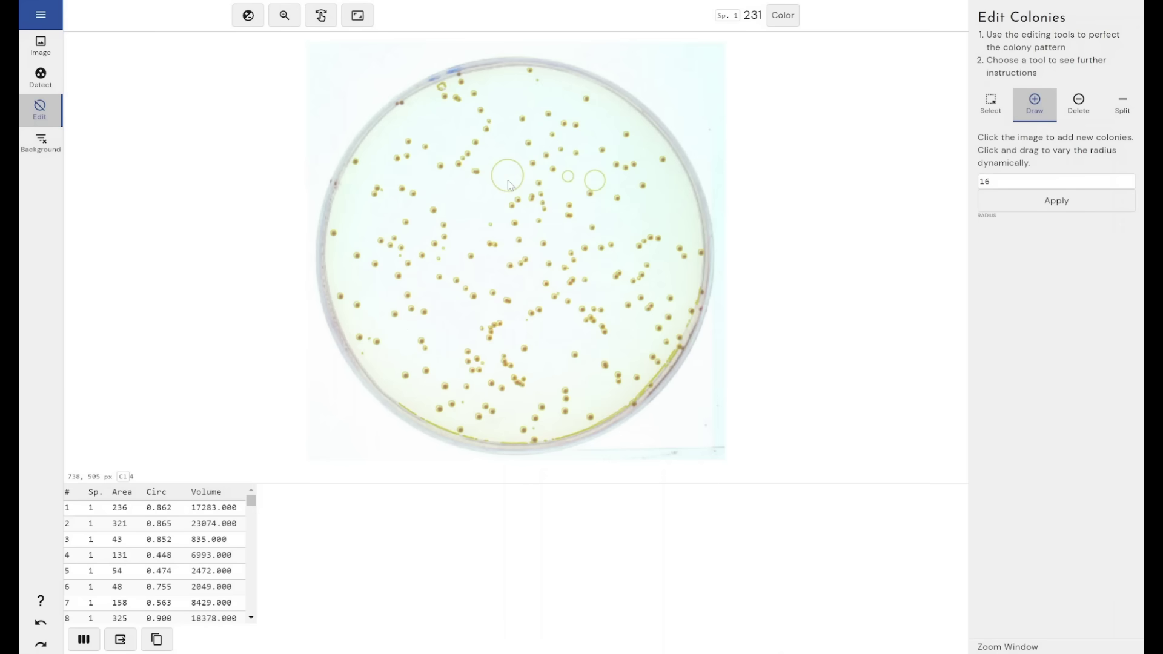
click(1051, 201)
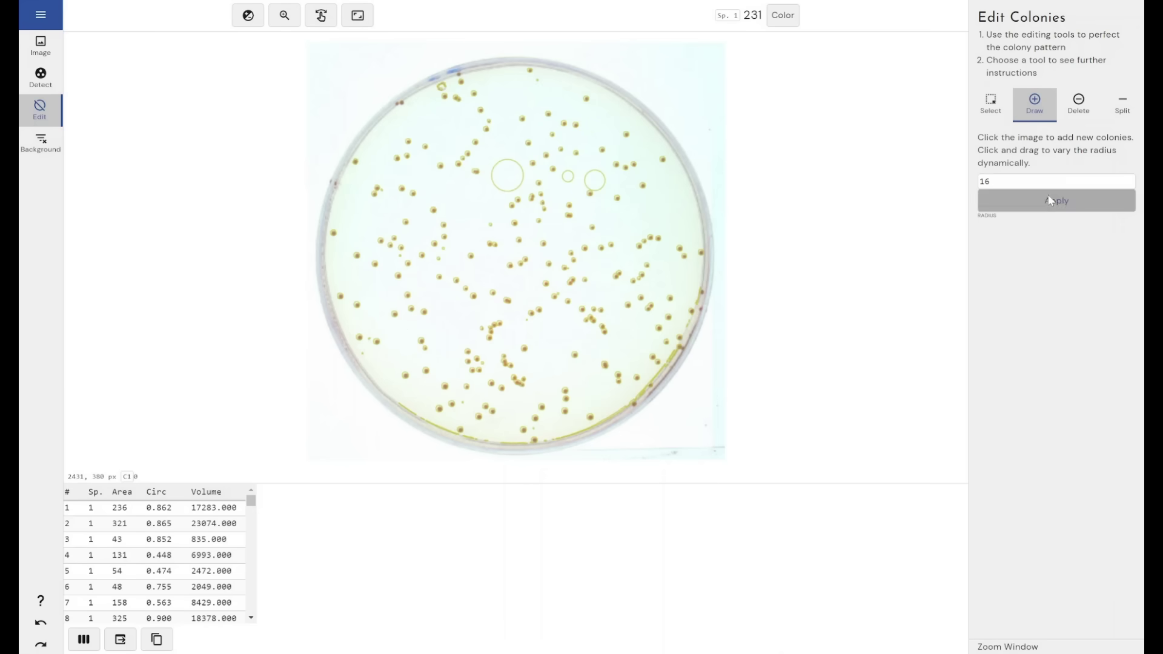
With the Delete tool, remove the small, right-hand and large drawn colonies, leaving 228
click(1073, 107)
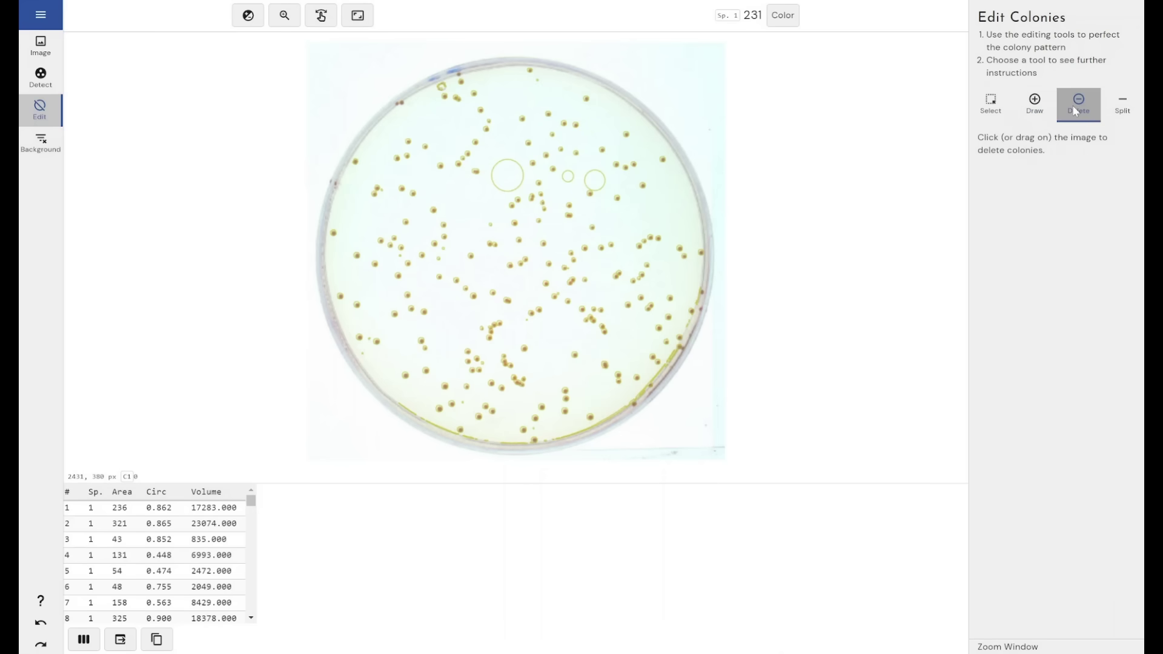
click(568, 178)
click(595, 180)
click(507, 176)
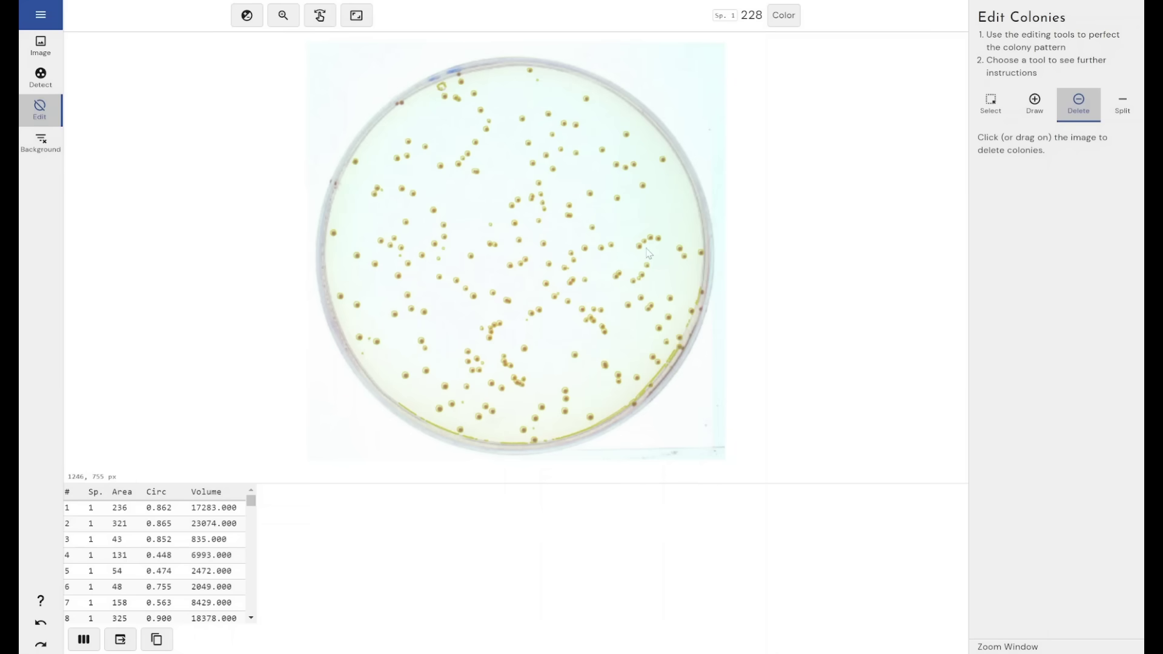
Zoom in on the touching colony pair, split it with a drawn line, then fit the dish back into view
click(283, 15)
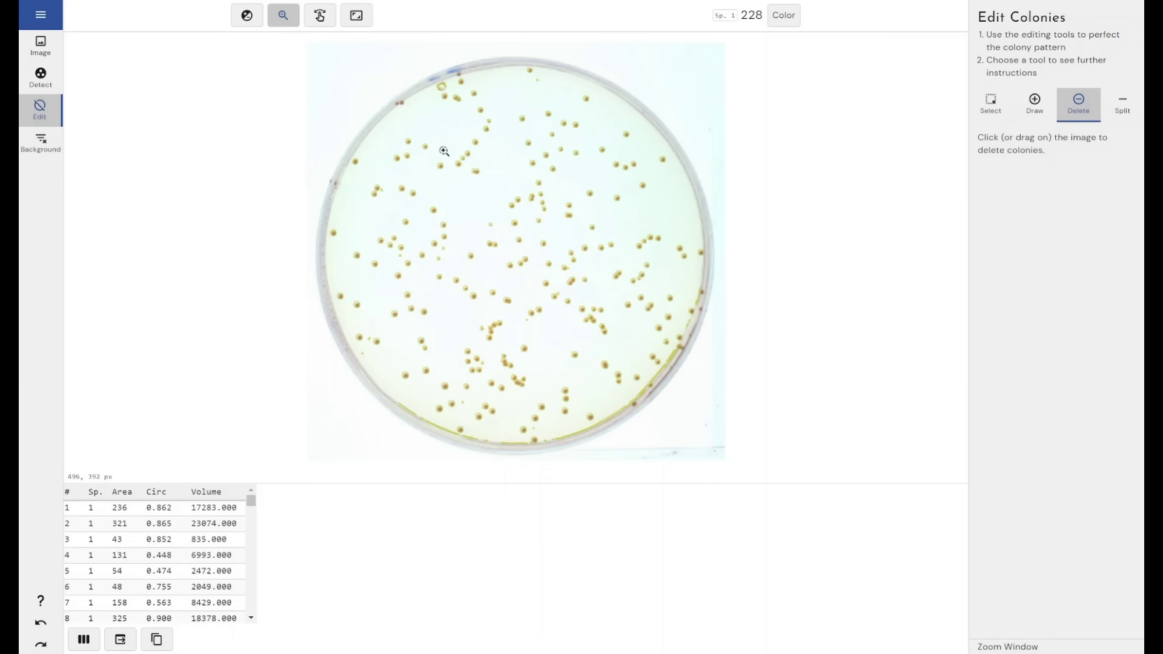
drag(463, 161, 495, 194)
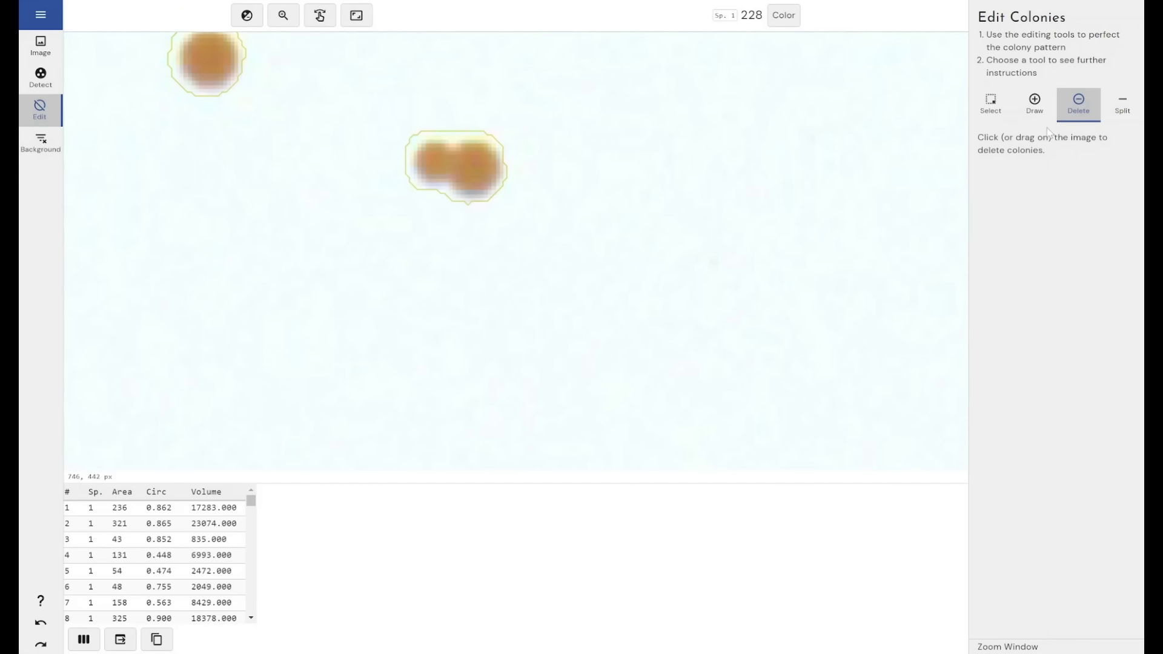
click(1124, 100)
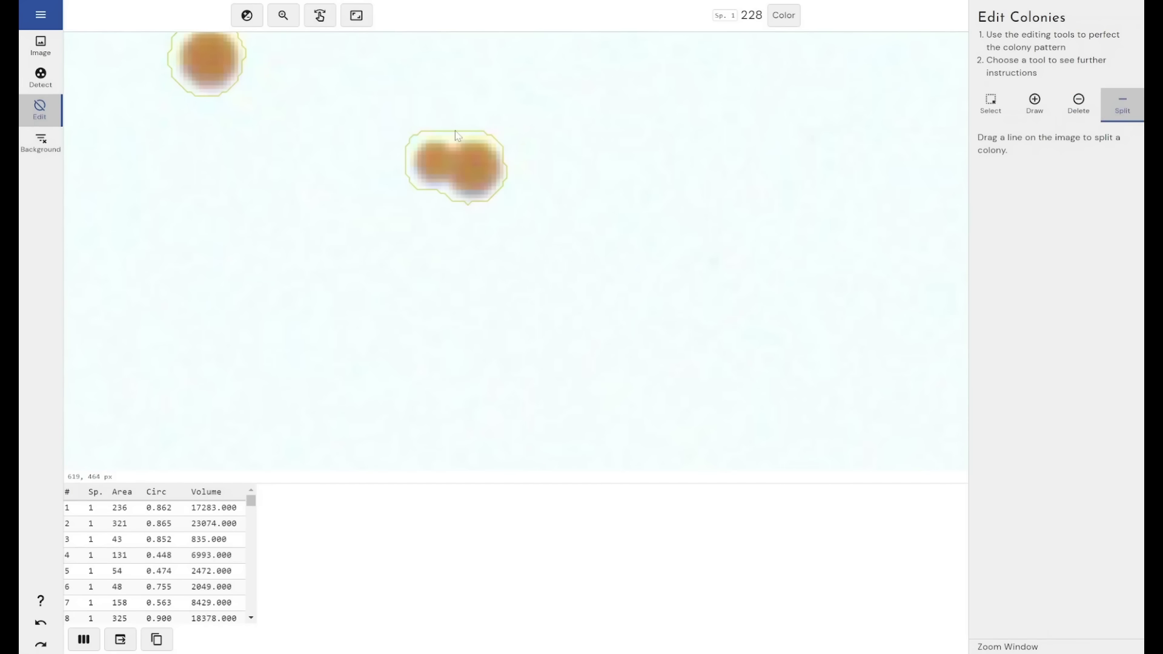
drag(457, 134, 445, 198)
click(991, 104)
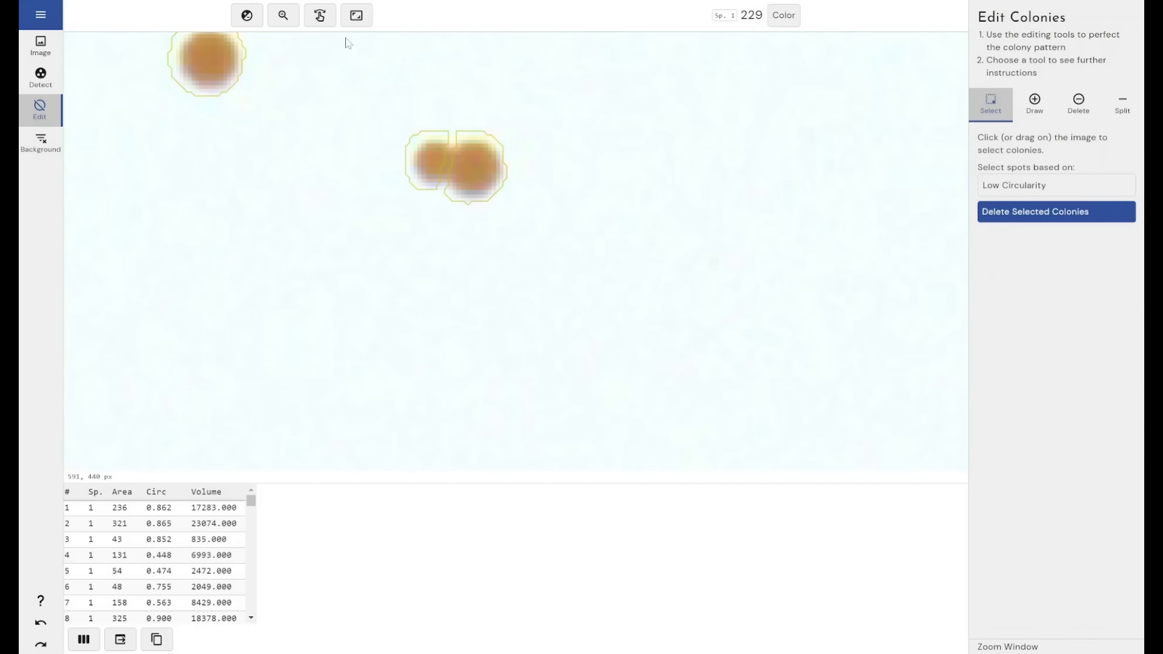
click(357, 17)
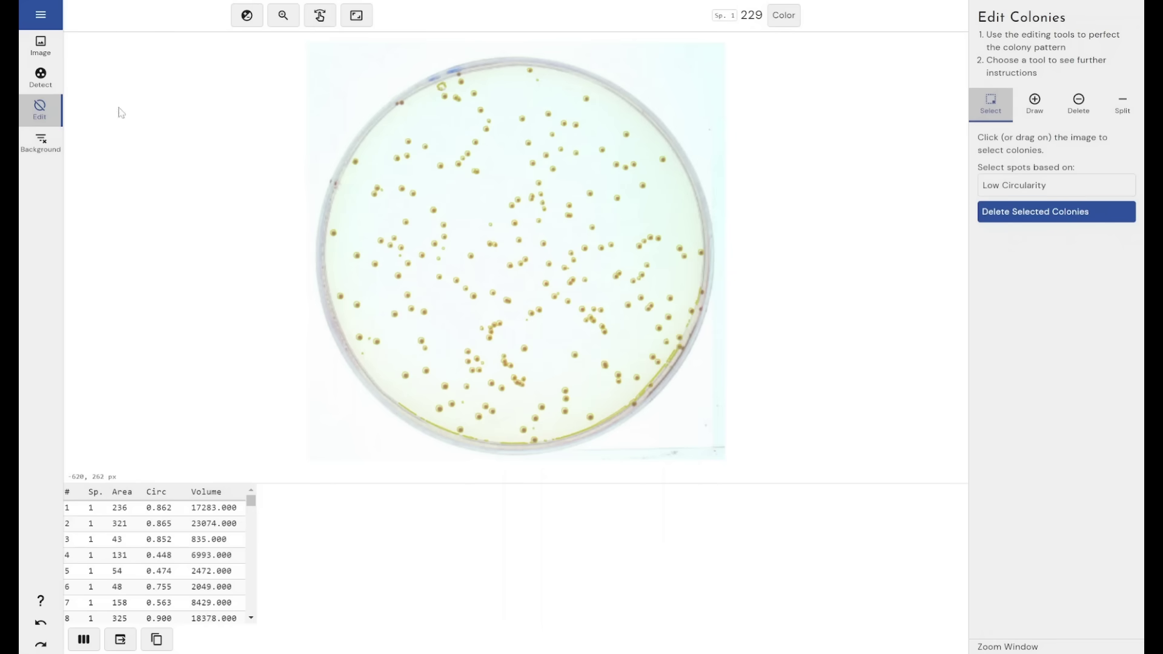
Set the Background Method to Image Rectangle
click(45, 143)
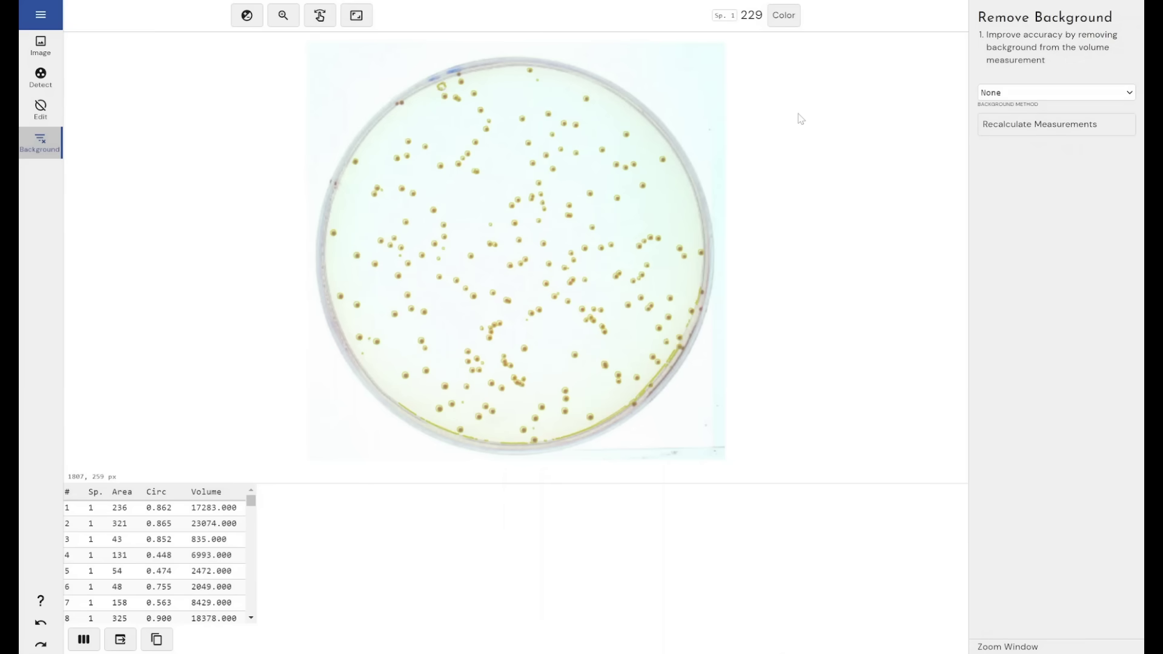
click(1009, 94)
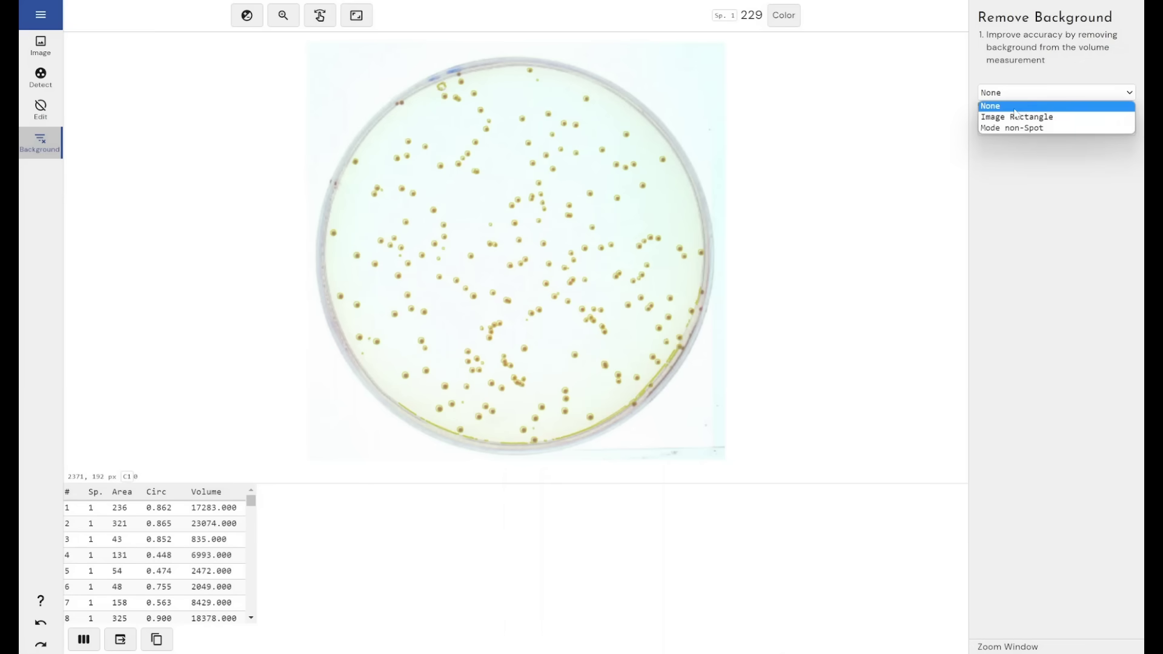
click(1016, 117)
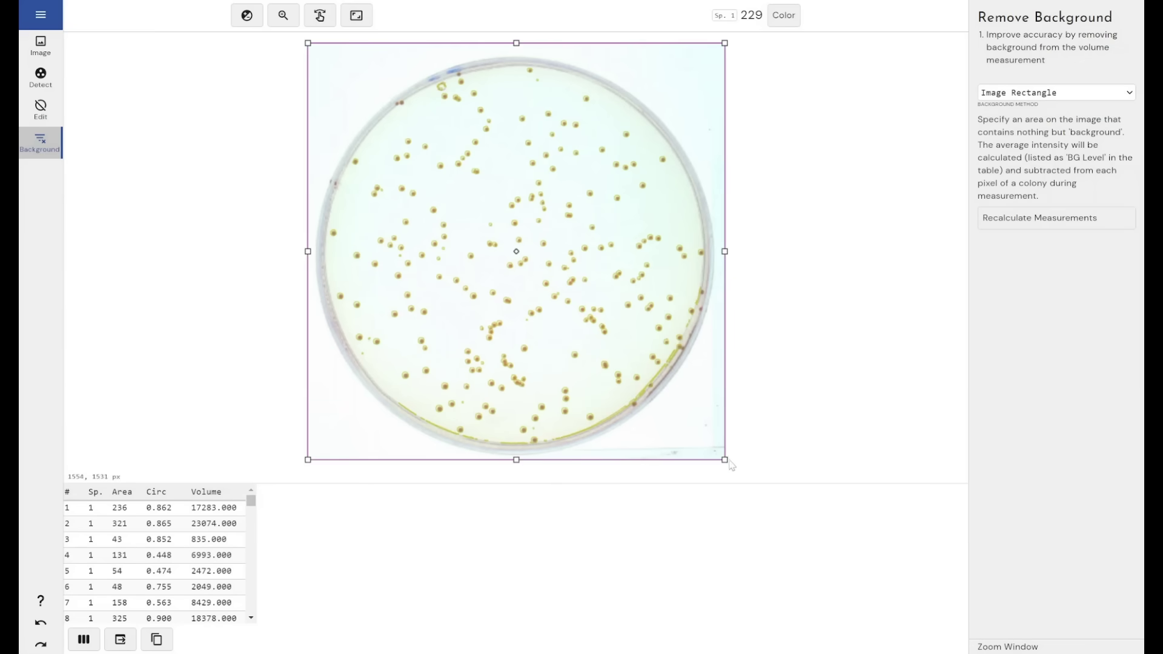
Shrink the background rectangle and position it on clear agar in the plate's middle
drag(727, 462, 348, 120)
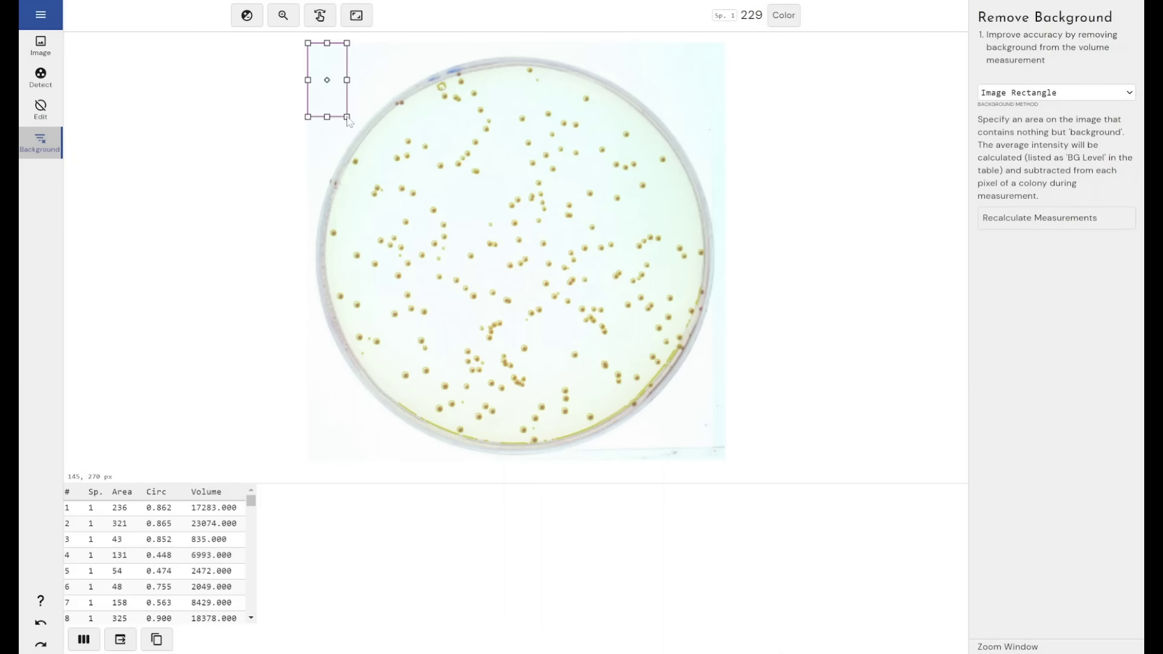
drag(327, 81, 483, 204)
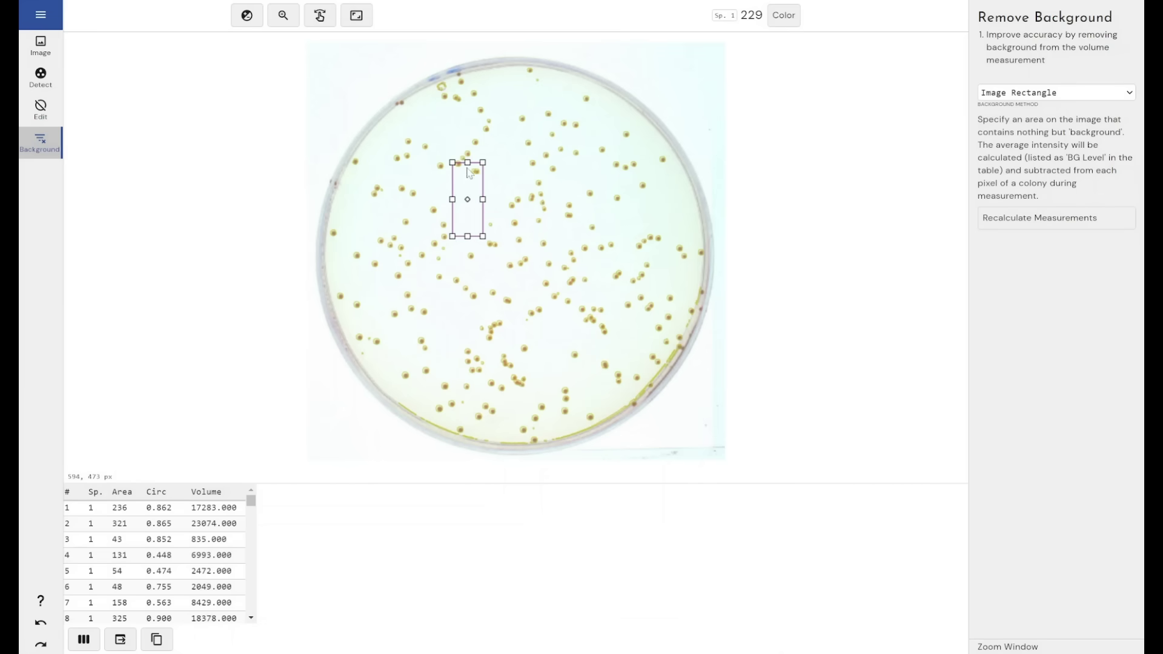
drag(467, 162, 467, 181)
drag(471, 210, 470, 218)
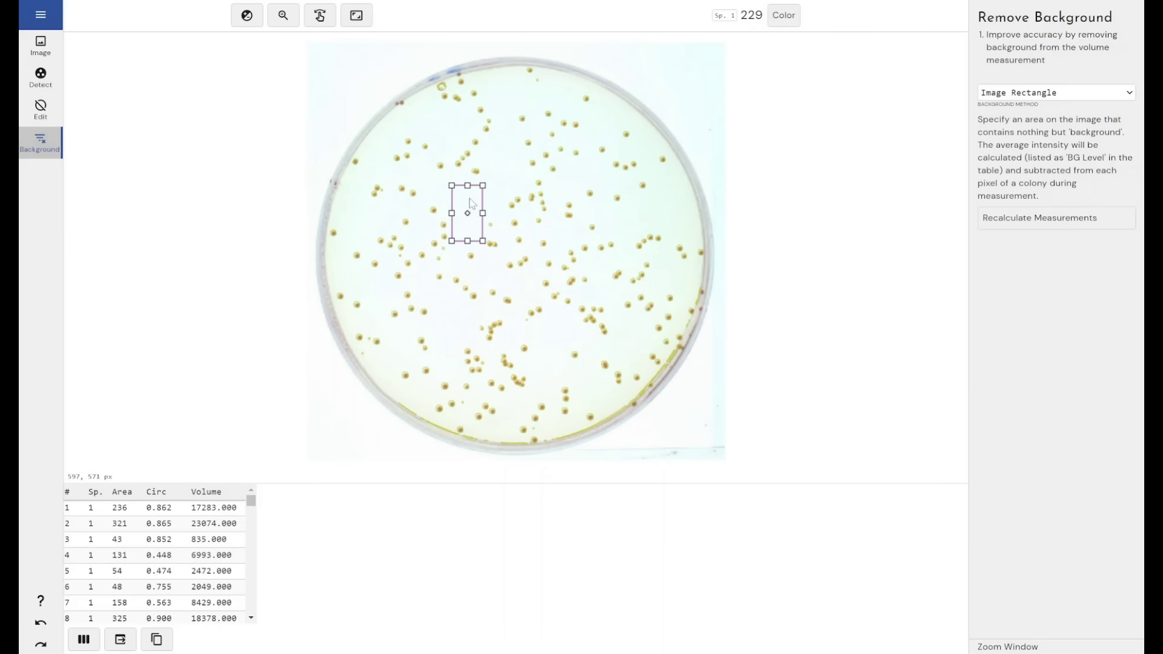
mouse_move(471, 220)
mouse_down()
mouse_move(686, 214)
mouse_move(593, 192)
mouse_move(473, 217)
mouse_up()
Apply Mode non-Spot background subtraction with a margin of 4, giving colony 1 a volume of 16348.001
click(998, 213)
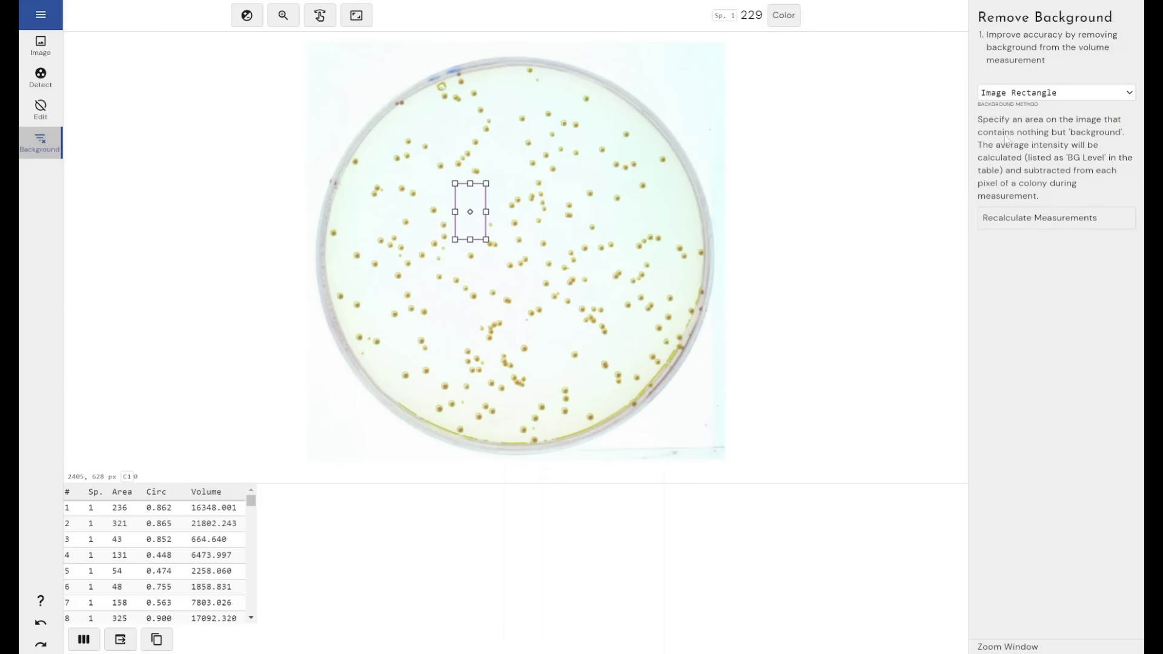
click(1013, 93)
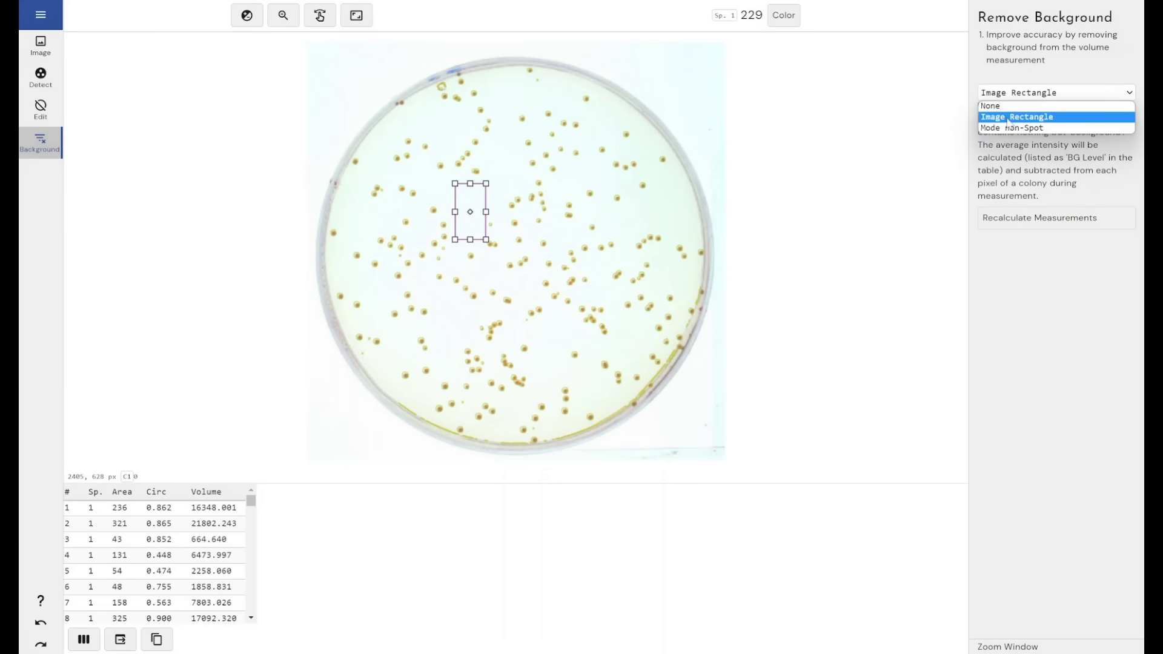
click(1007, 129)
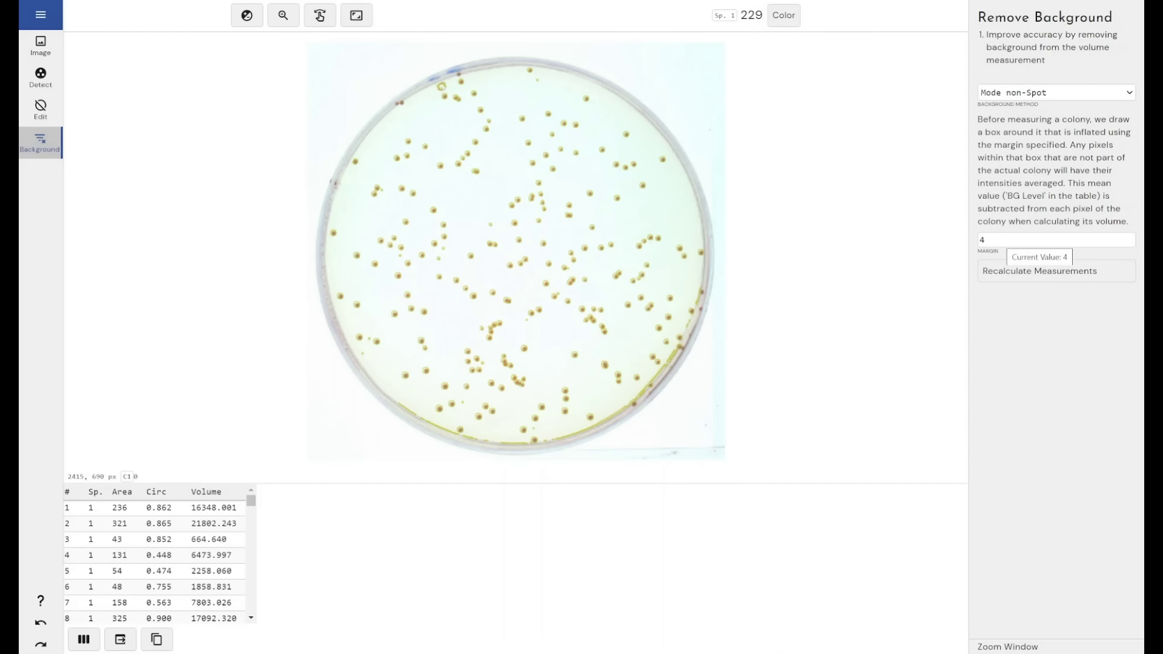
click(1018, 240)
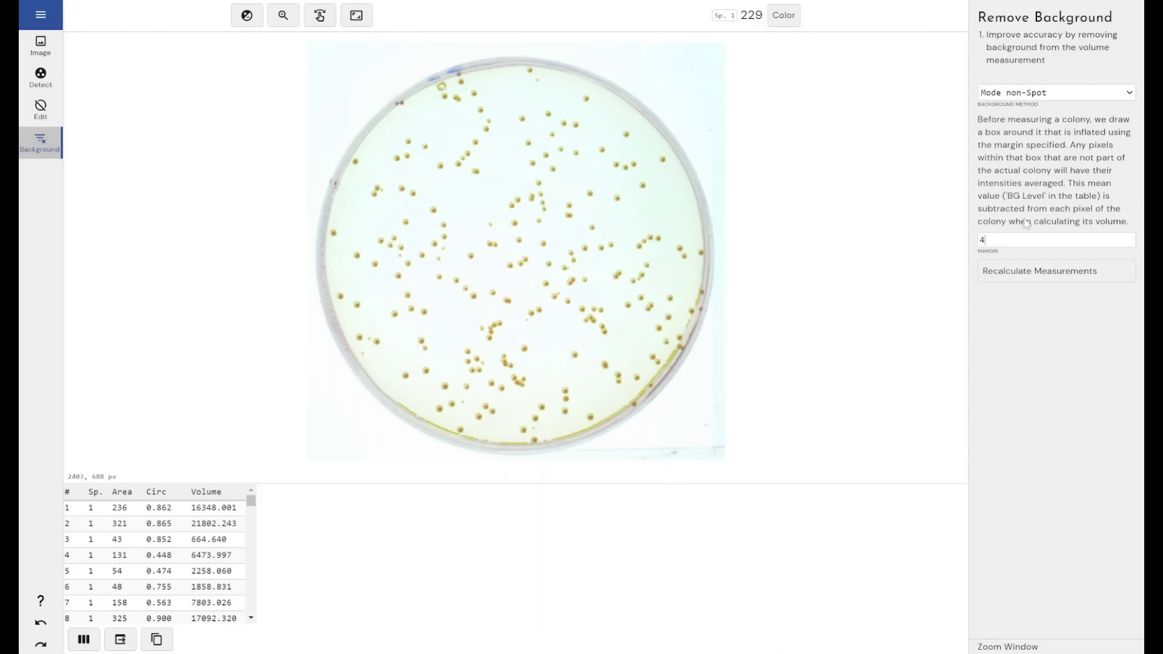
click(1003, 240)
click(84, 639)
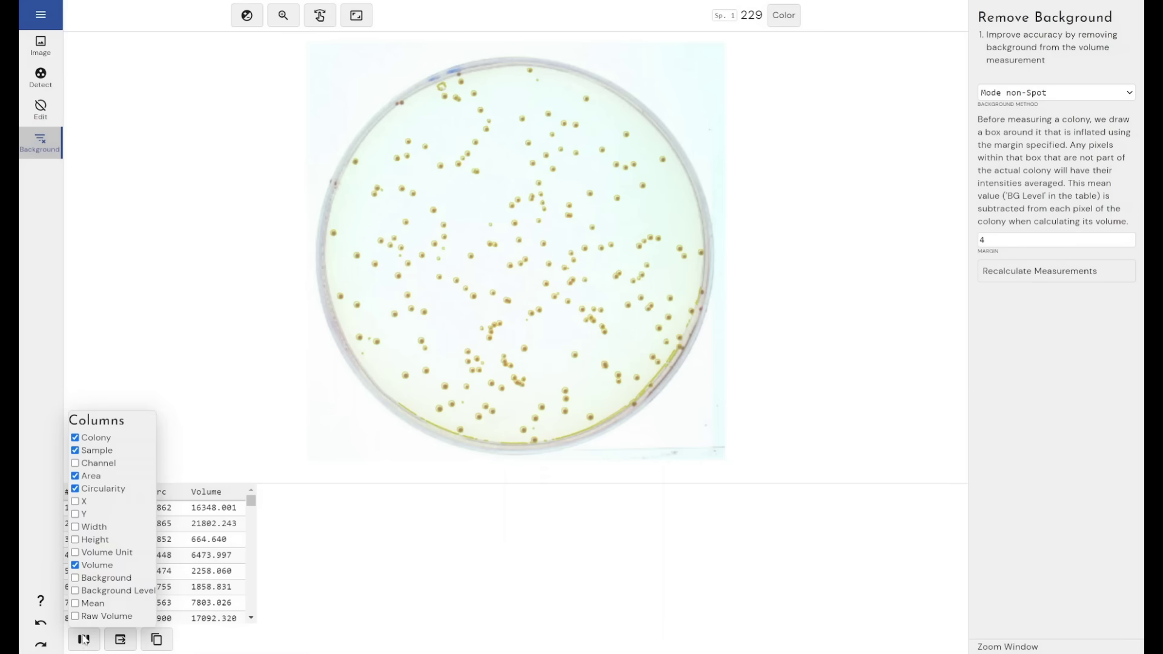
click(76, 578)
click(75, 591)
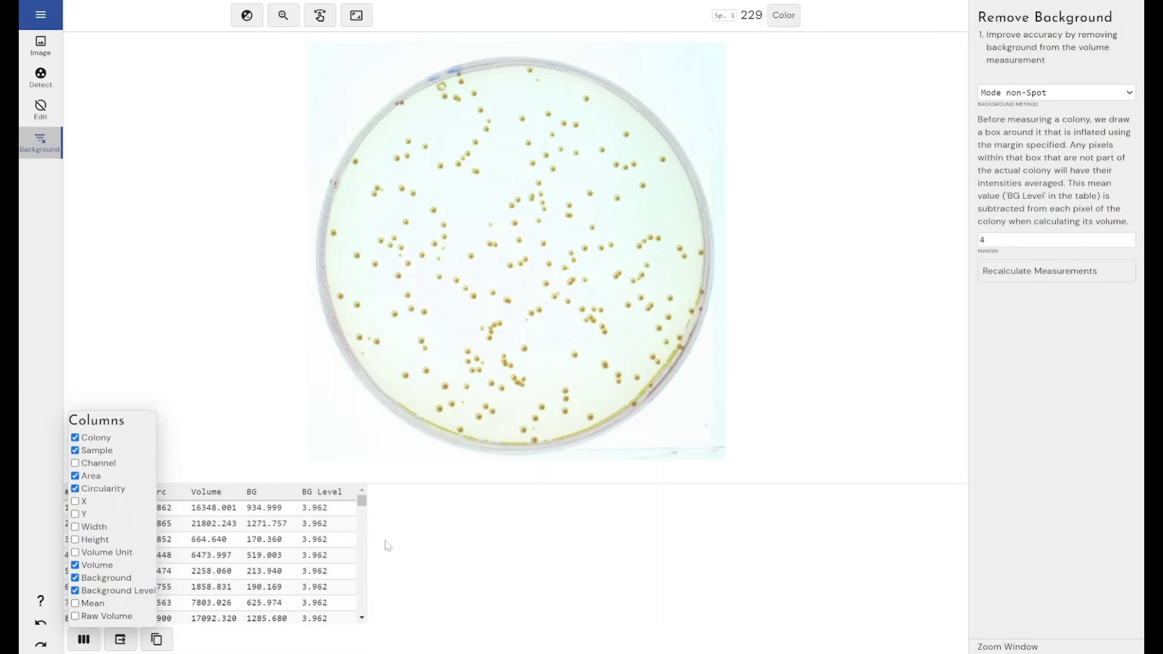
click(405, 545)
drag(361, 502, 376, 475)
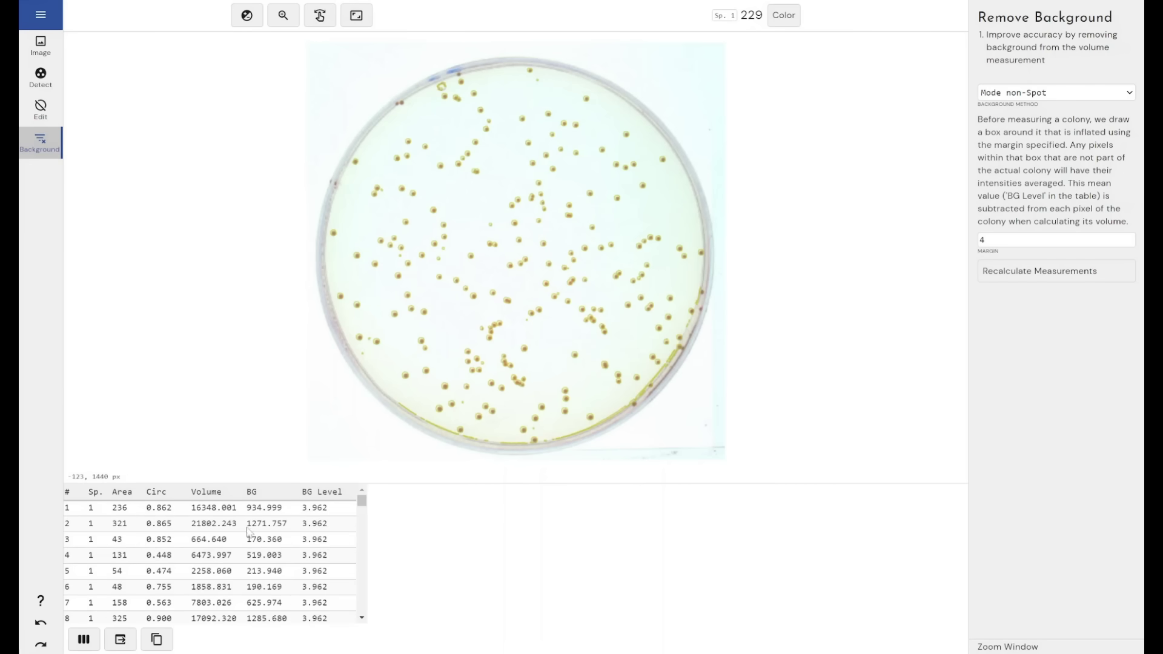
click(84, 639)
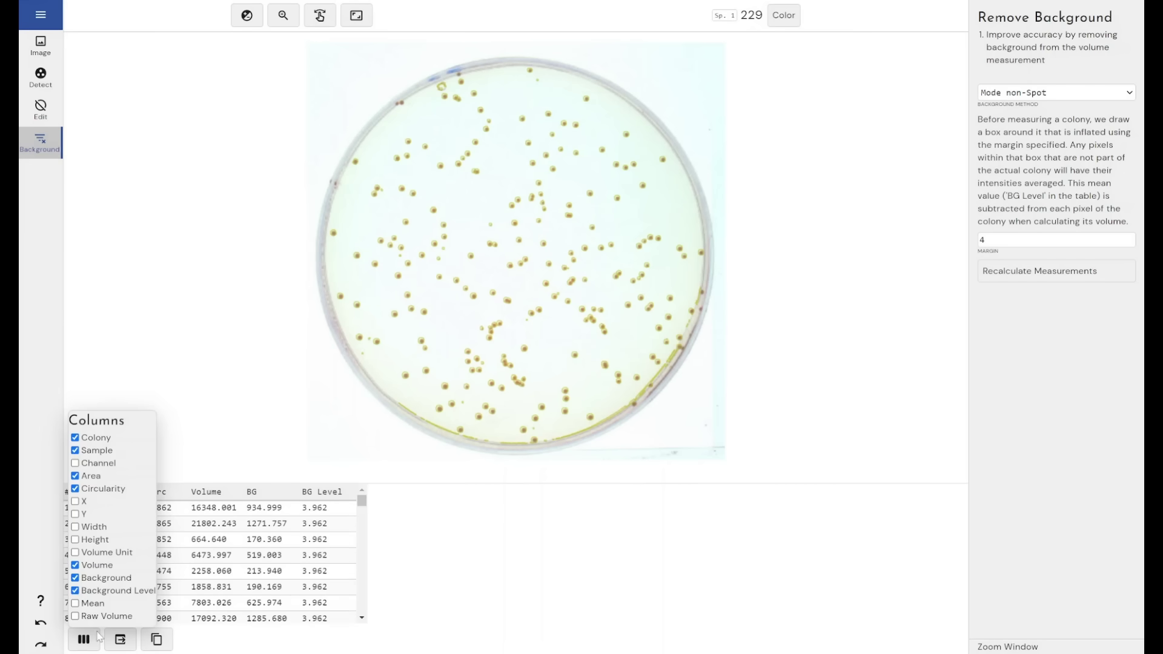
click(75, 591)
click(76, 591)
click(76, 590)
click(76, 578)
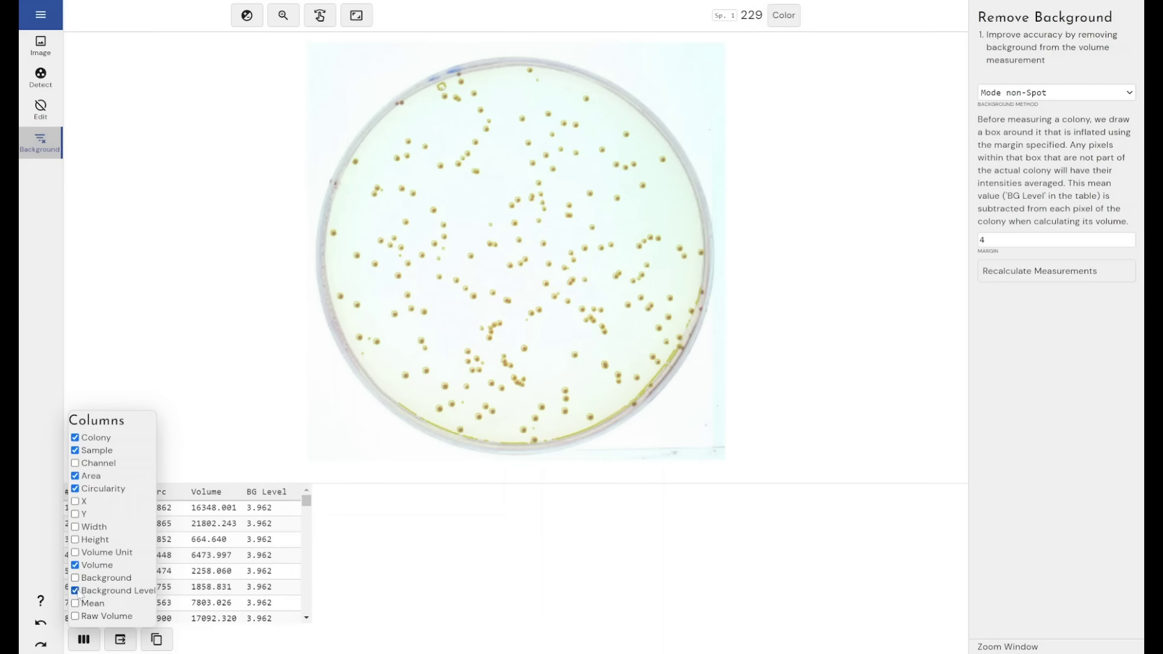
click(349, 574)
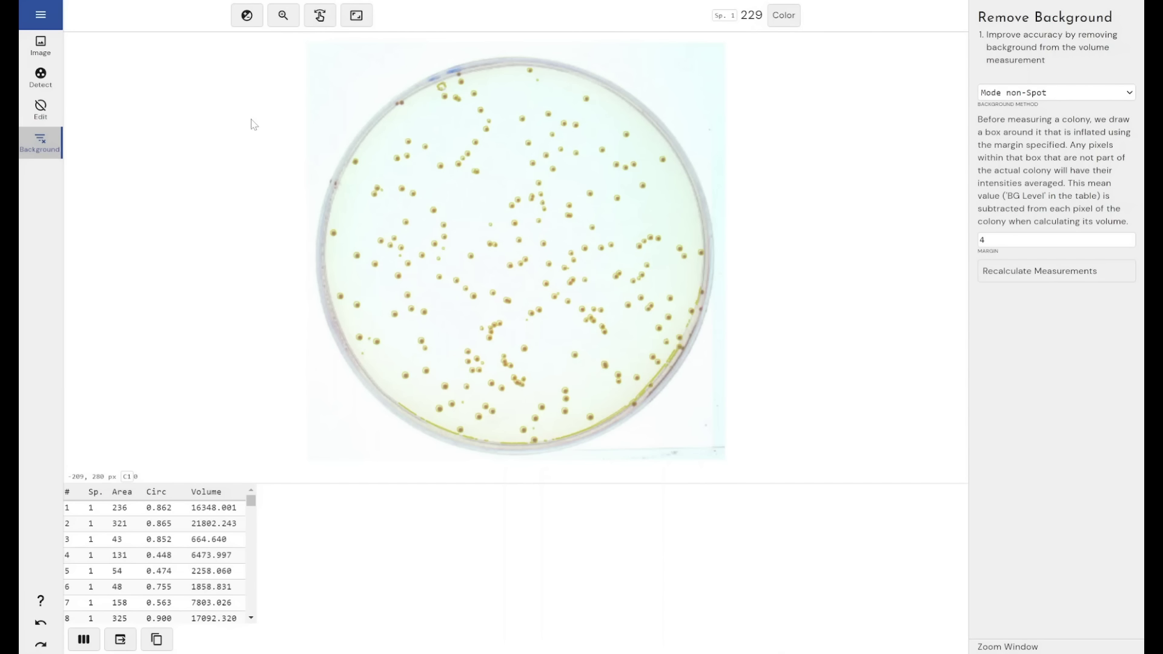
click(42, 13)
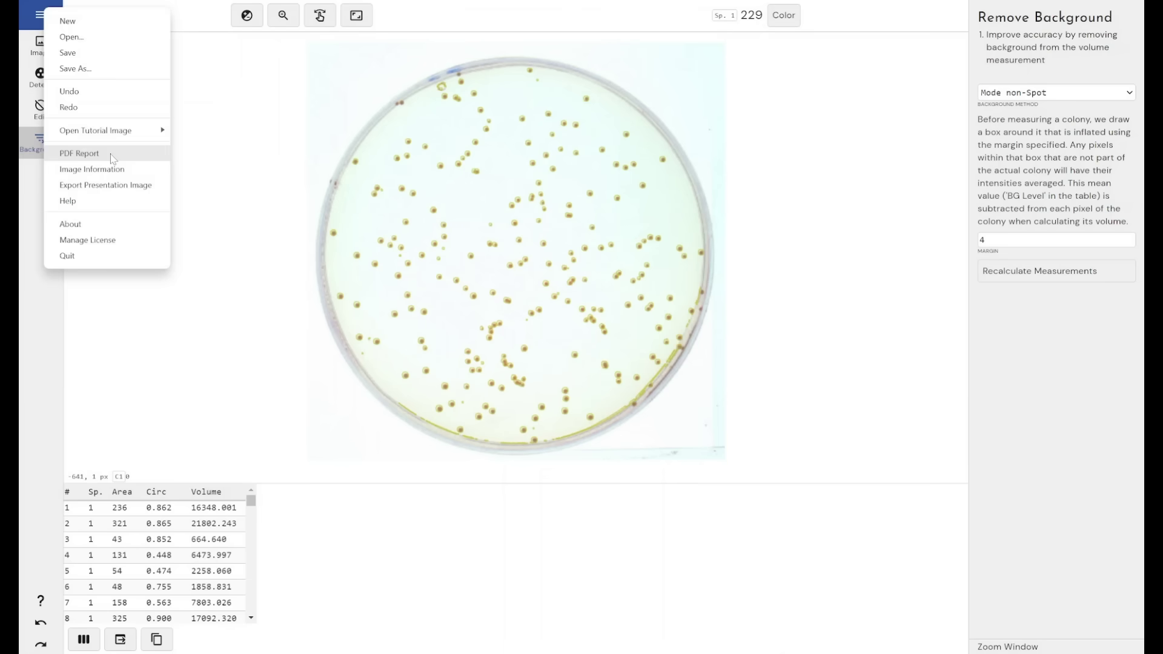
click(256, 303)
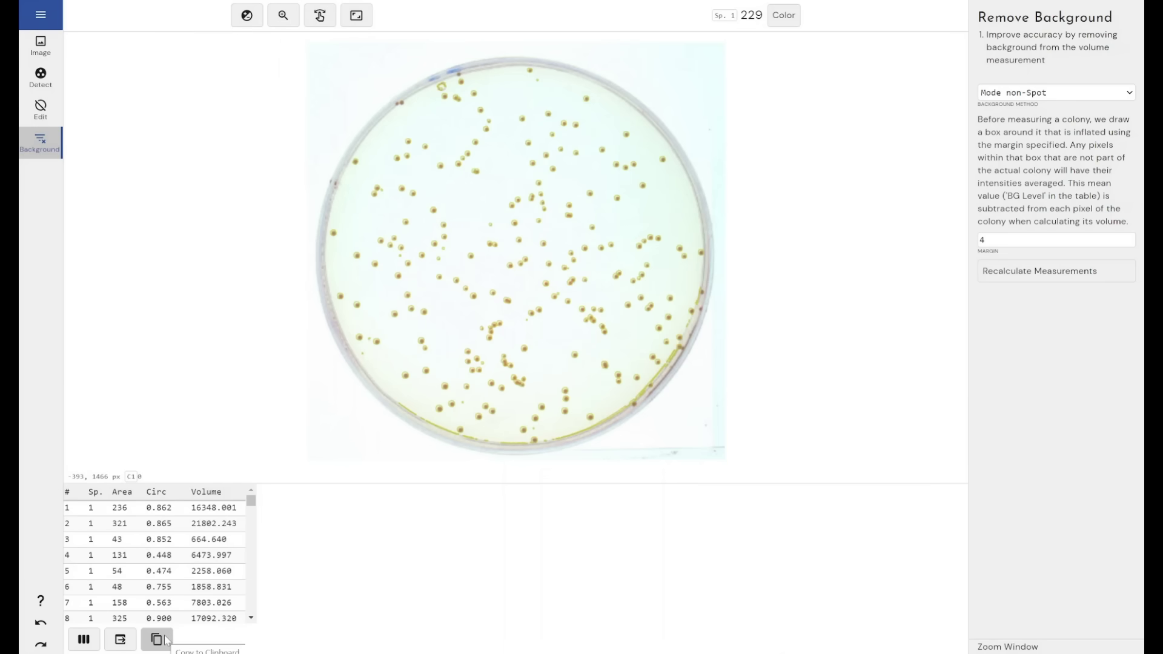
click(84, 640)
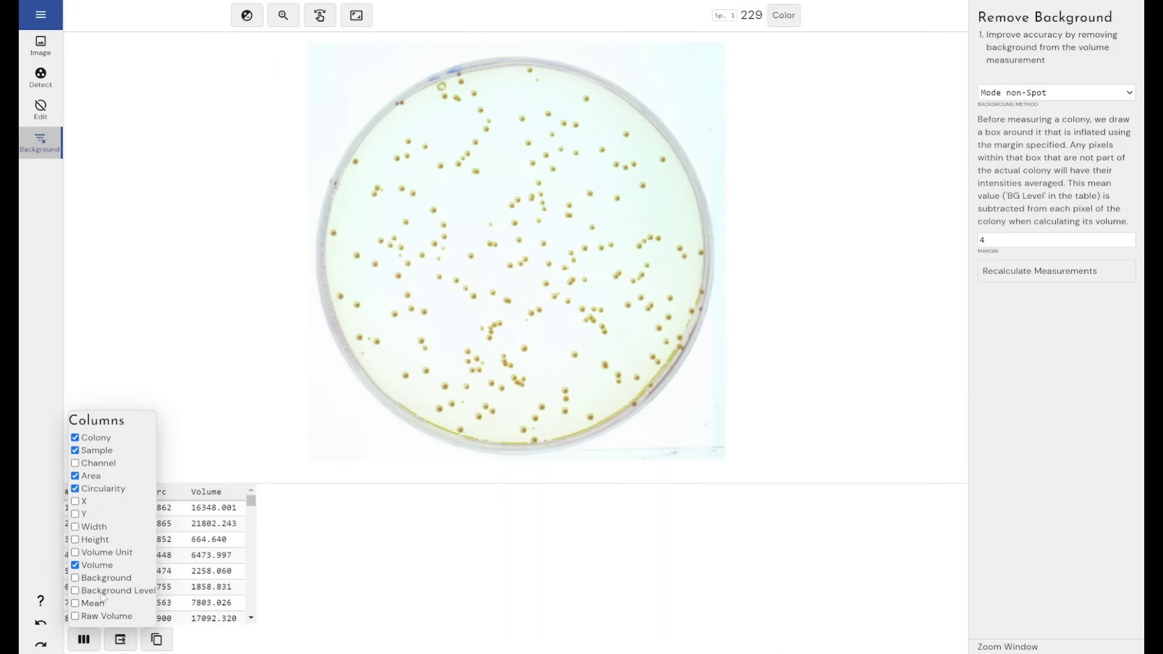